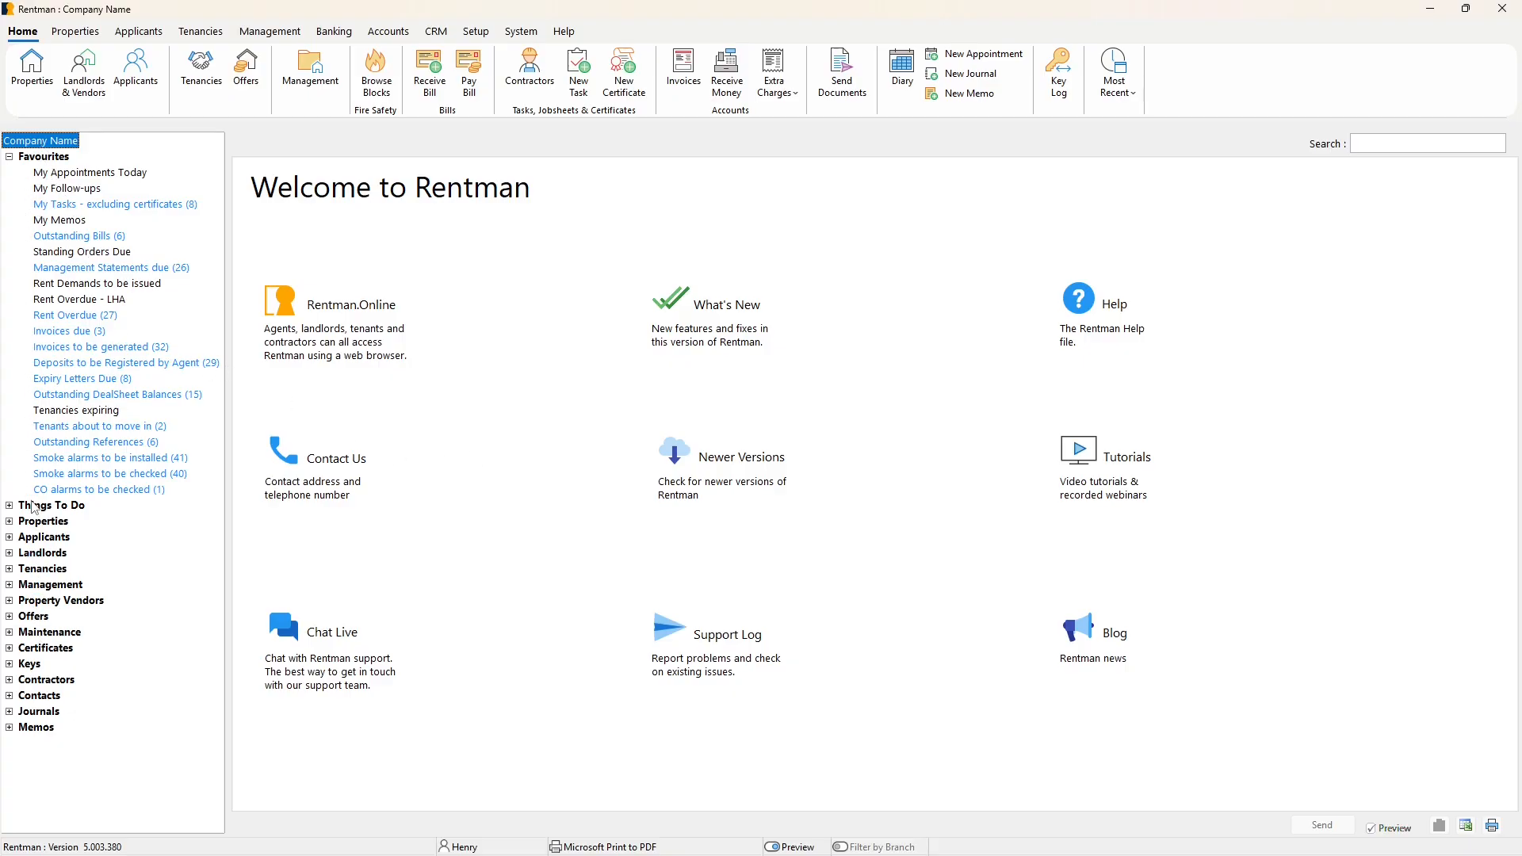
# Open the Tenancies list of required RRA Information sheets and look through its first rows.
pyautogui.click(9, 570)
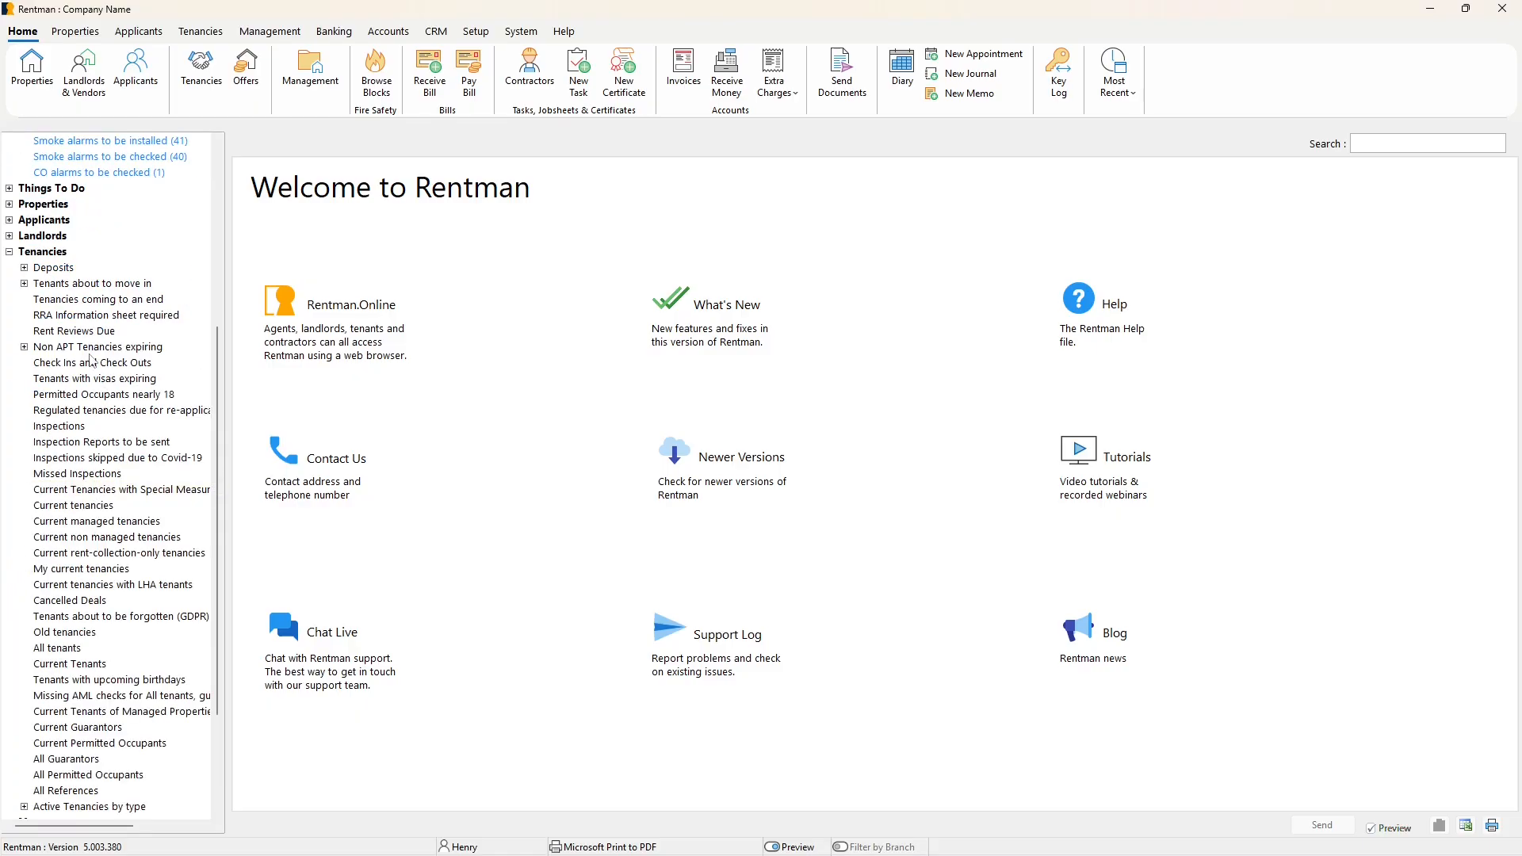
pyautogui.click(77, 317)
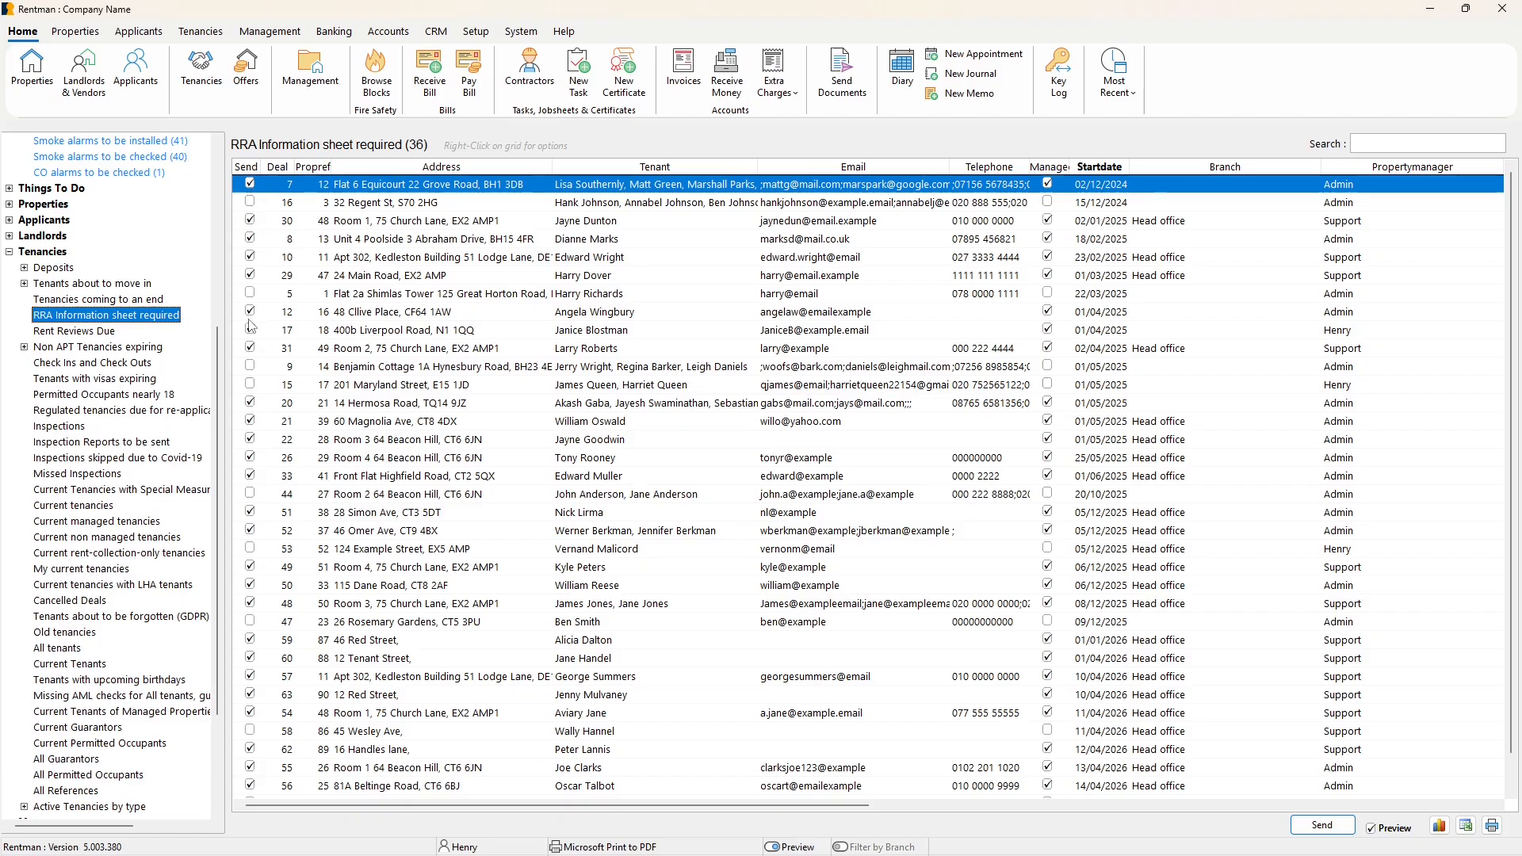
pyautogui.click(251, 294)
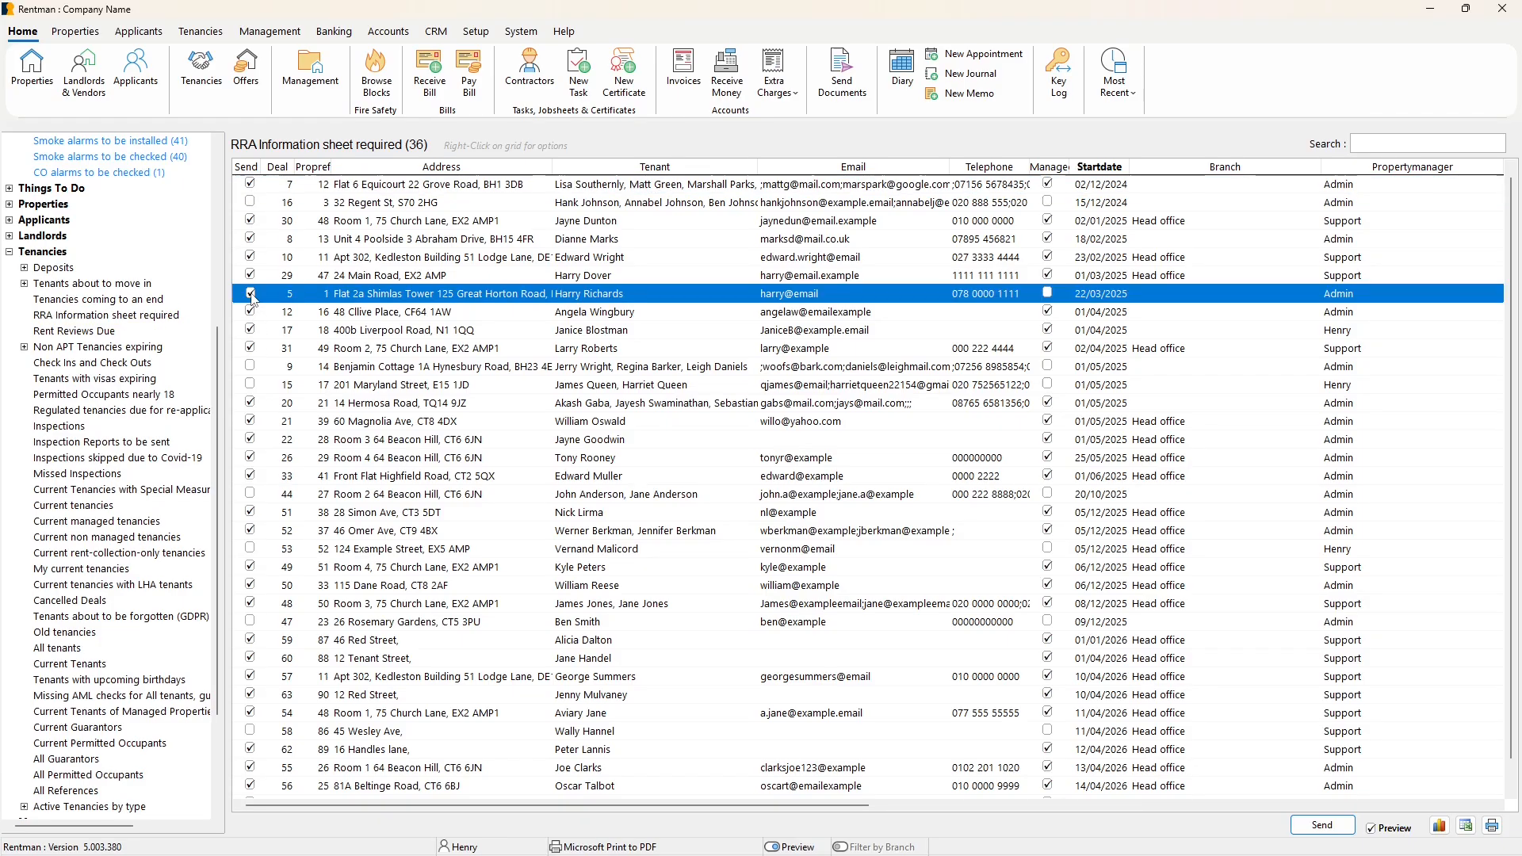
pyautogui.click(341, 188)
pyautogui.click(341, 222)
pyautogui.click(339, 239)
pyautogui.click(339, 256)
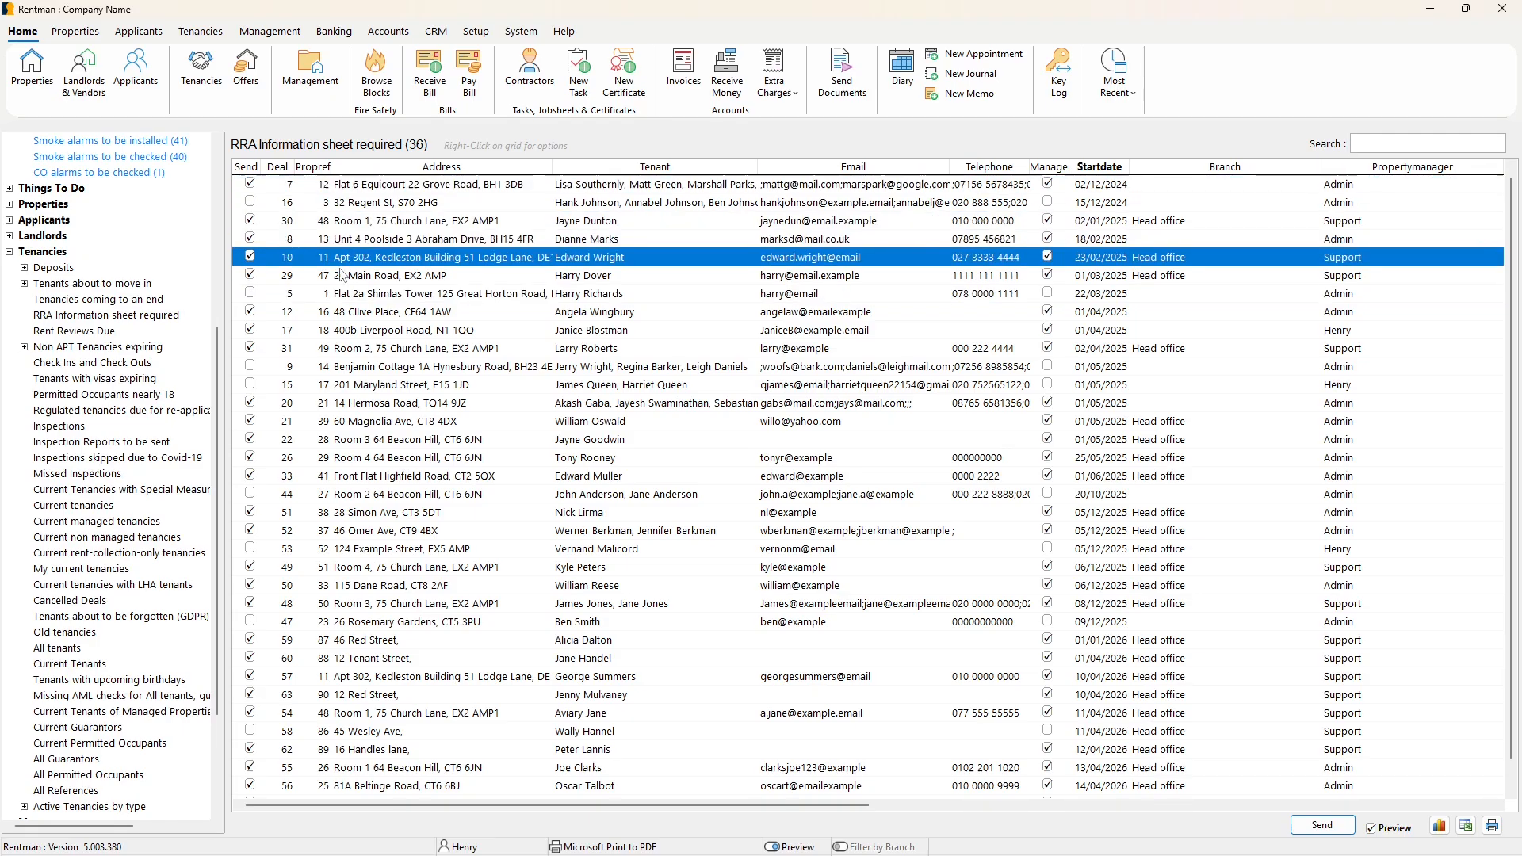
pyautogui.click(339, 276)
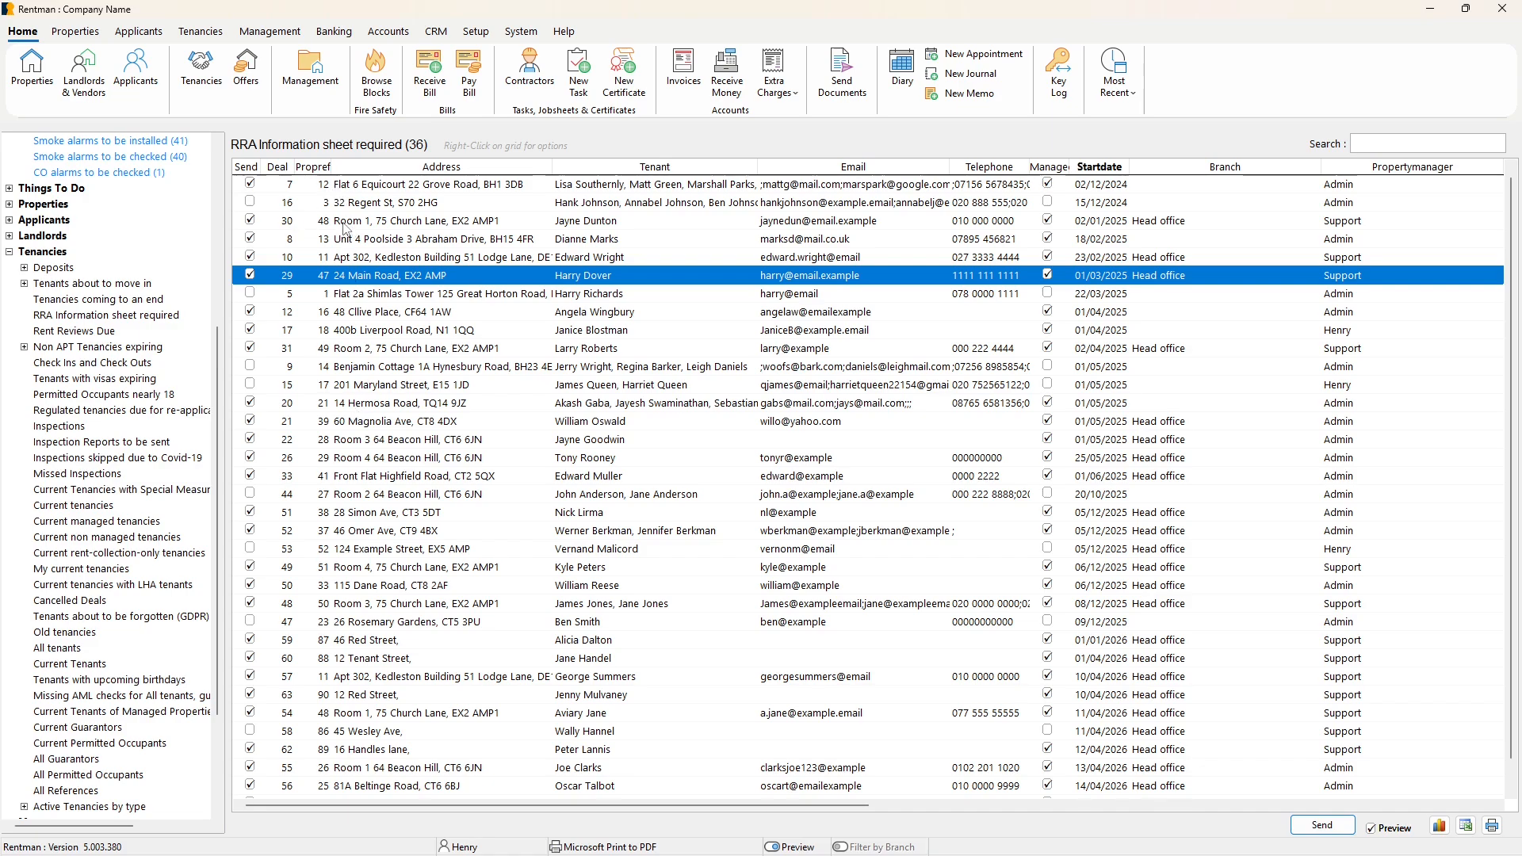
# Mark the first five non-managed tenancies in the list for sending.
pyautogui.click(251, 203)
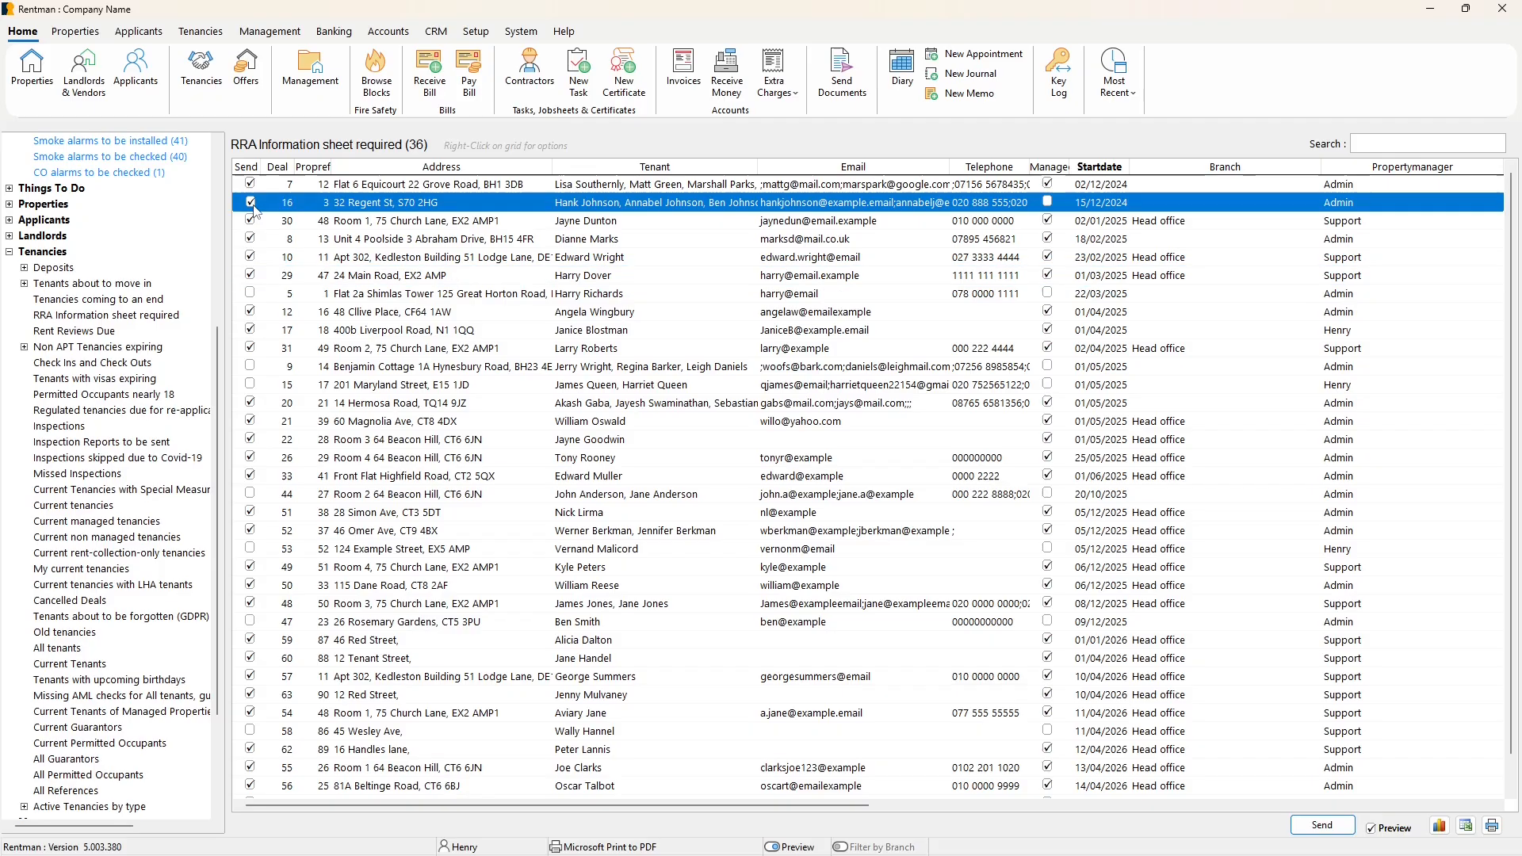
pyautogui.click(250, 294)
pyautogui.click(250, 366)
pyautogui.click(251, 385)
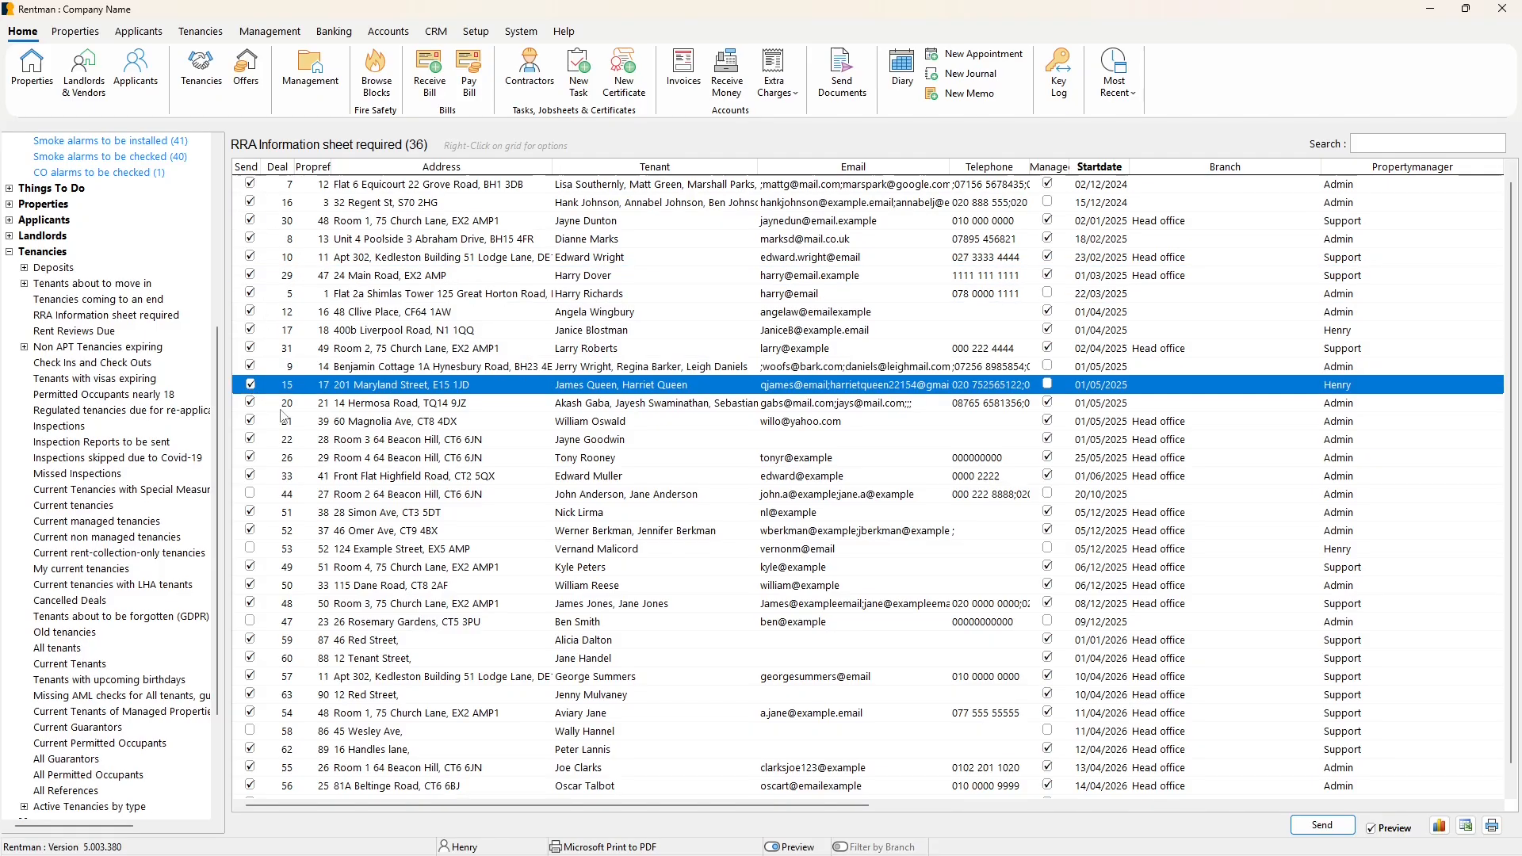
pyautogui.click(250, 494)
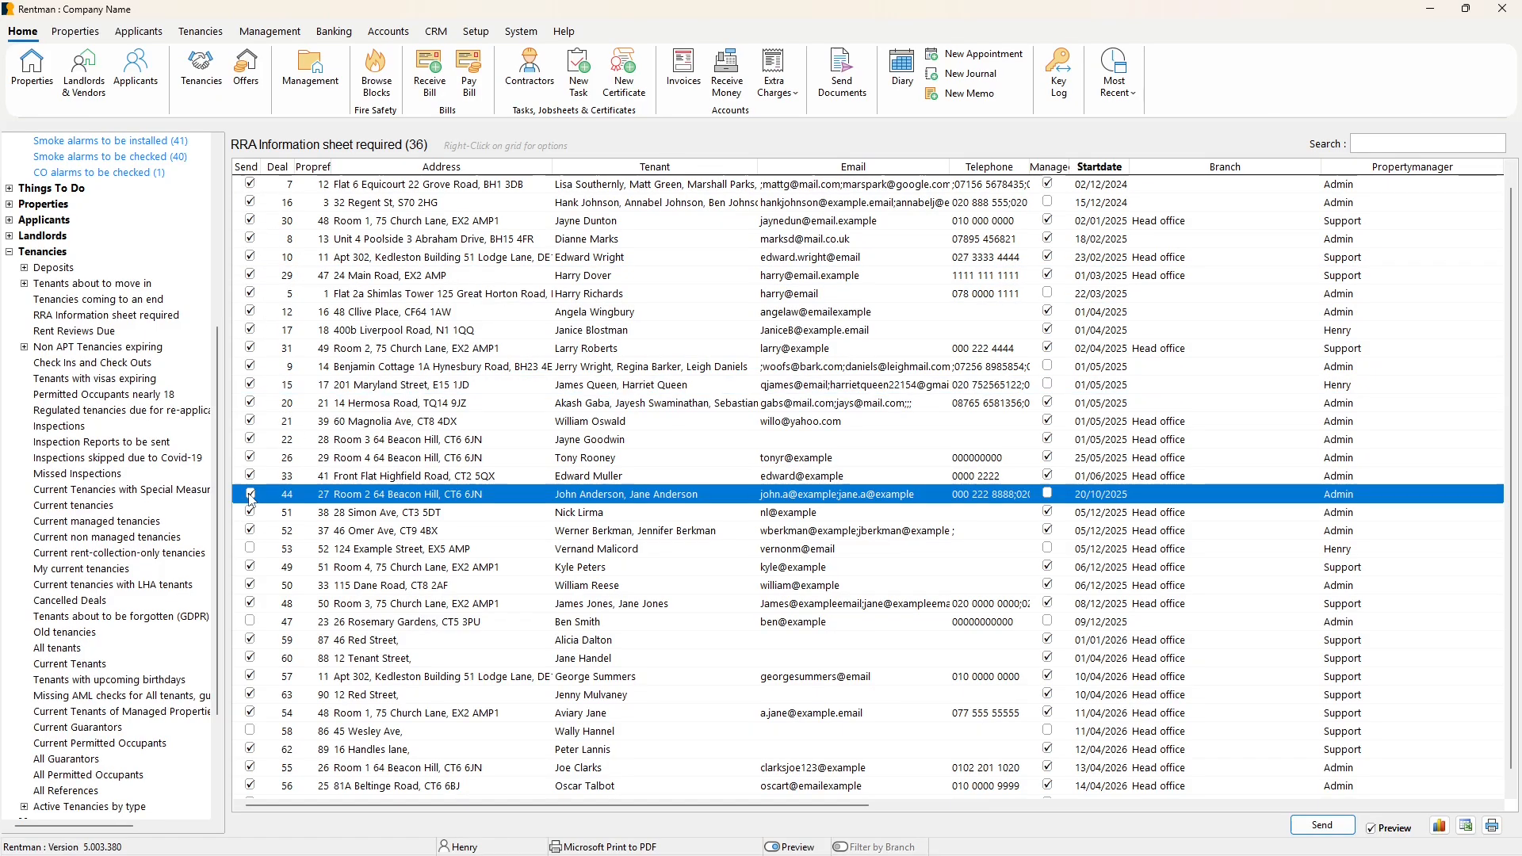
# Look at the bulk selection options for the list and the available methods for sending the sheets.
pyautogui.rightClick(249, 274)
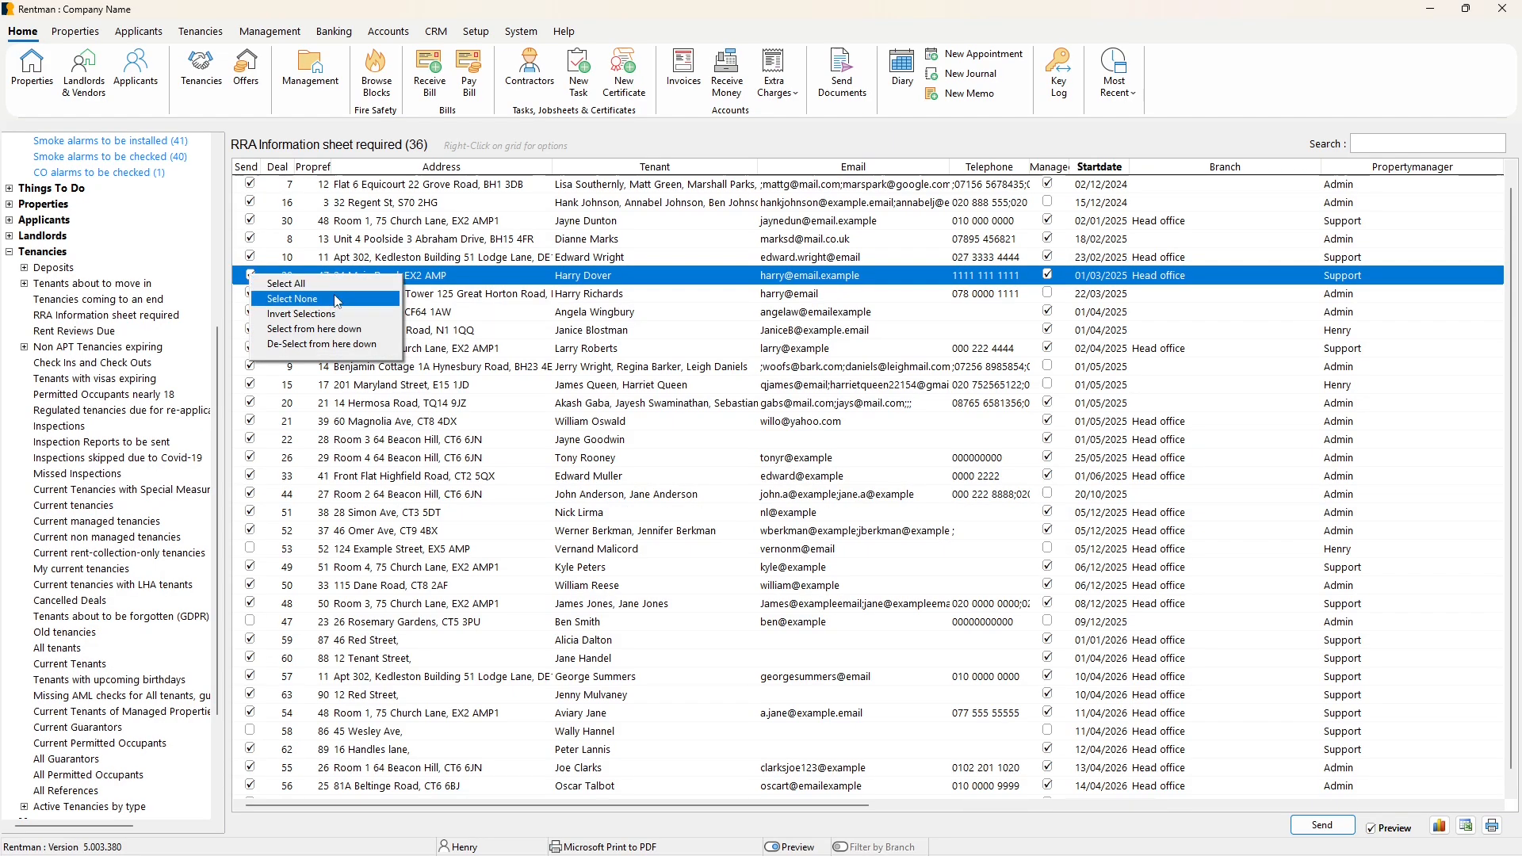
pyautogui.click(401, 453)
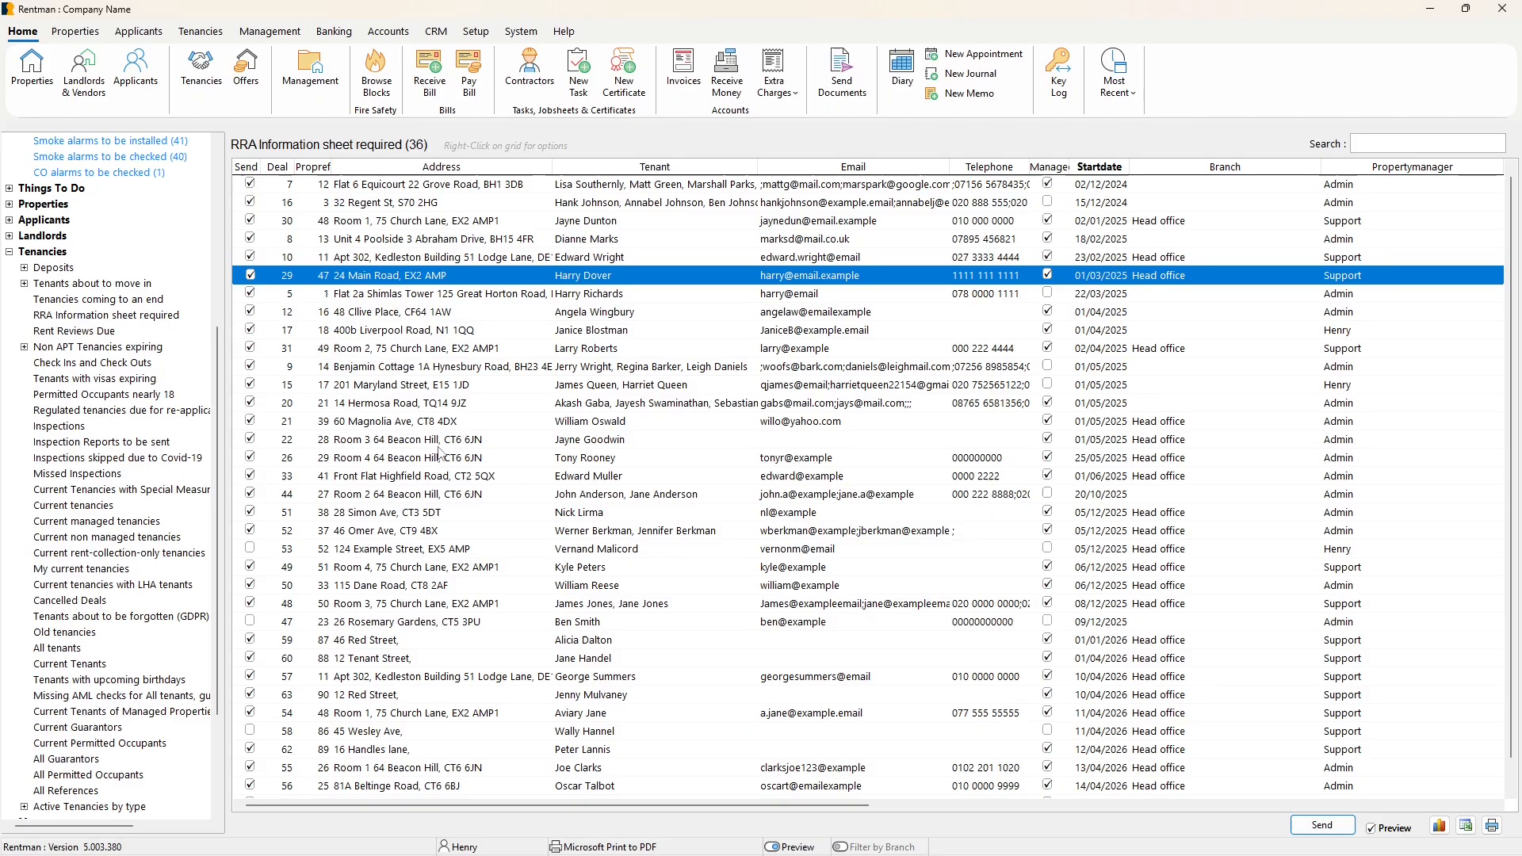
pyautogui.click(1295, 828)
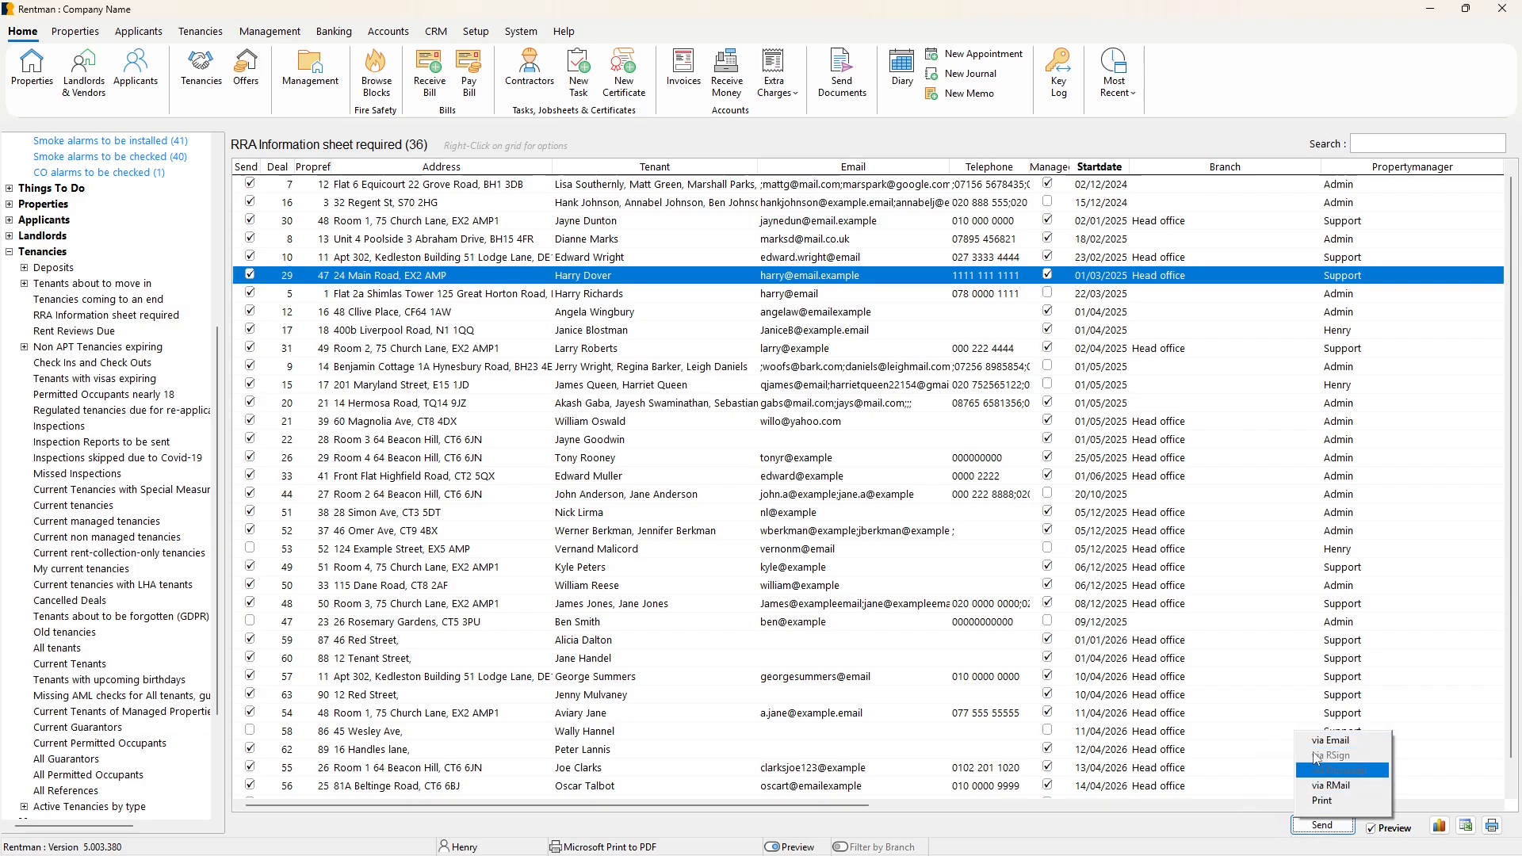
pyautogui.click(1193, 827)
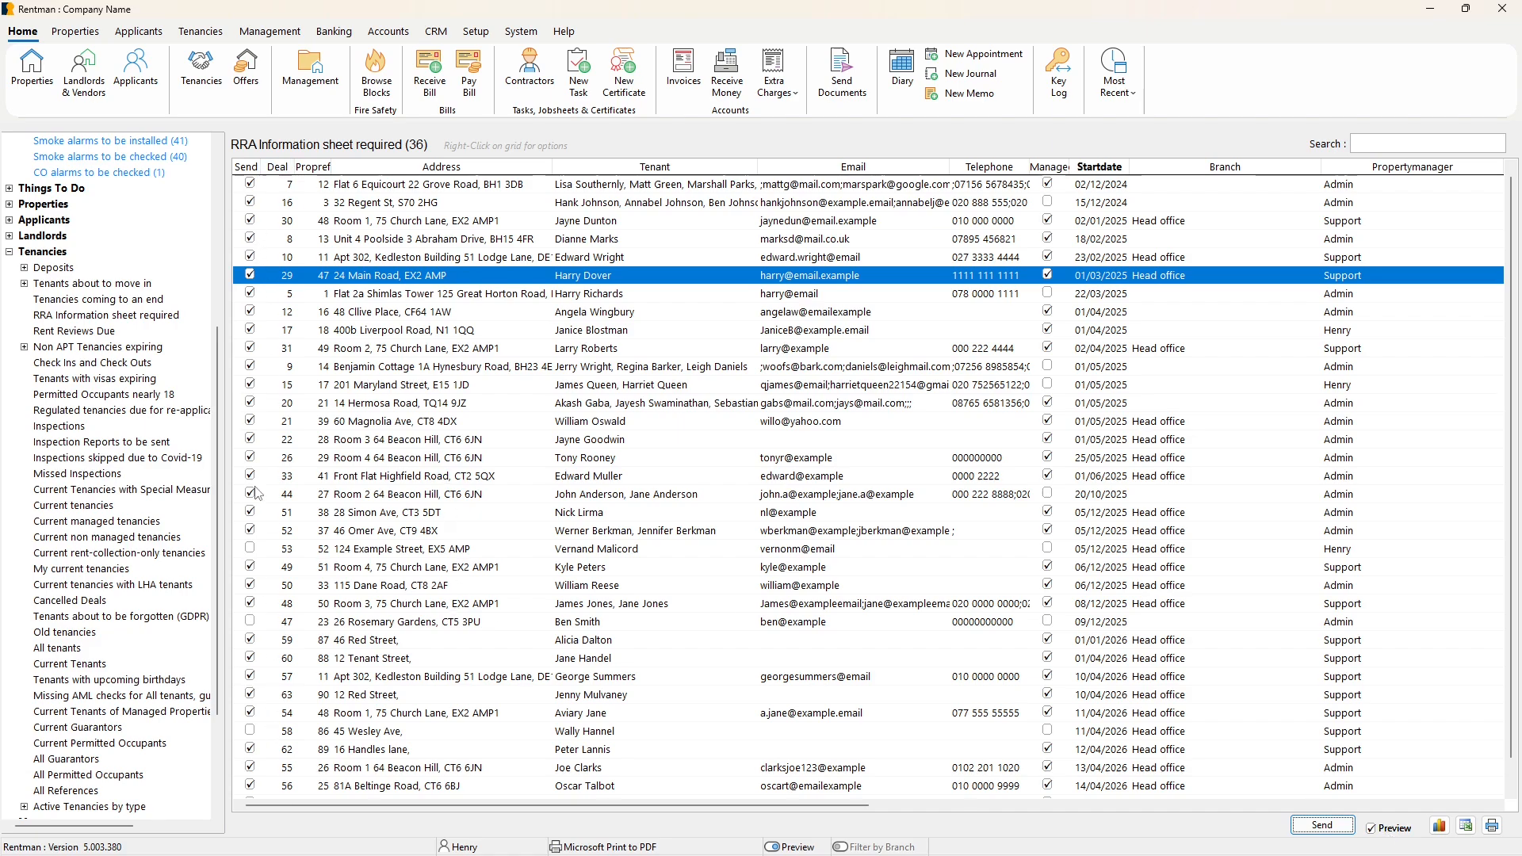
# Switch Preview off and on again, and review the RMail and Print send methods without sending.
pyautogui.click(1372, 829)
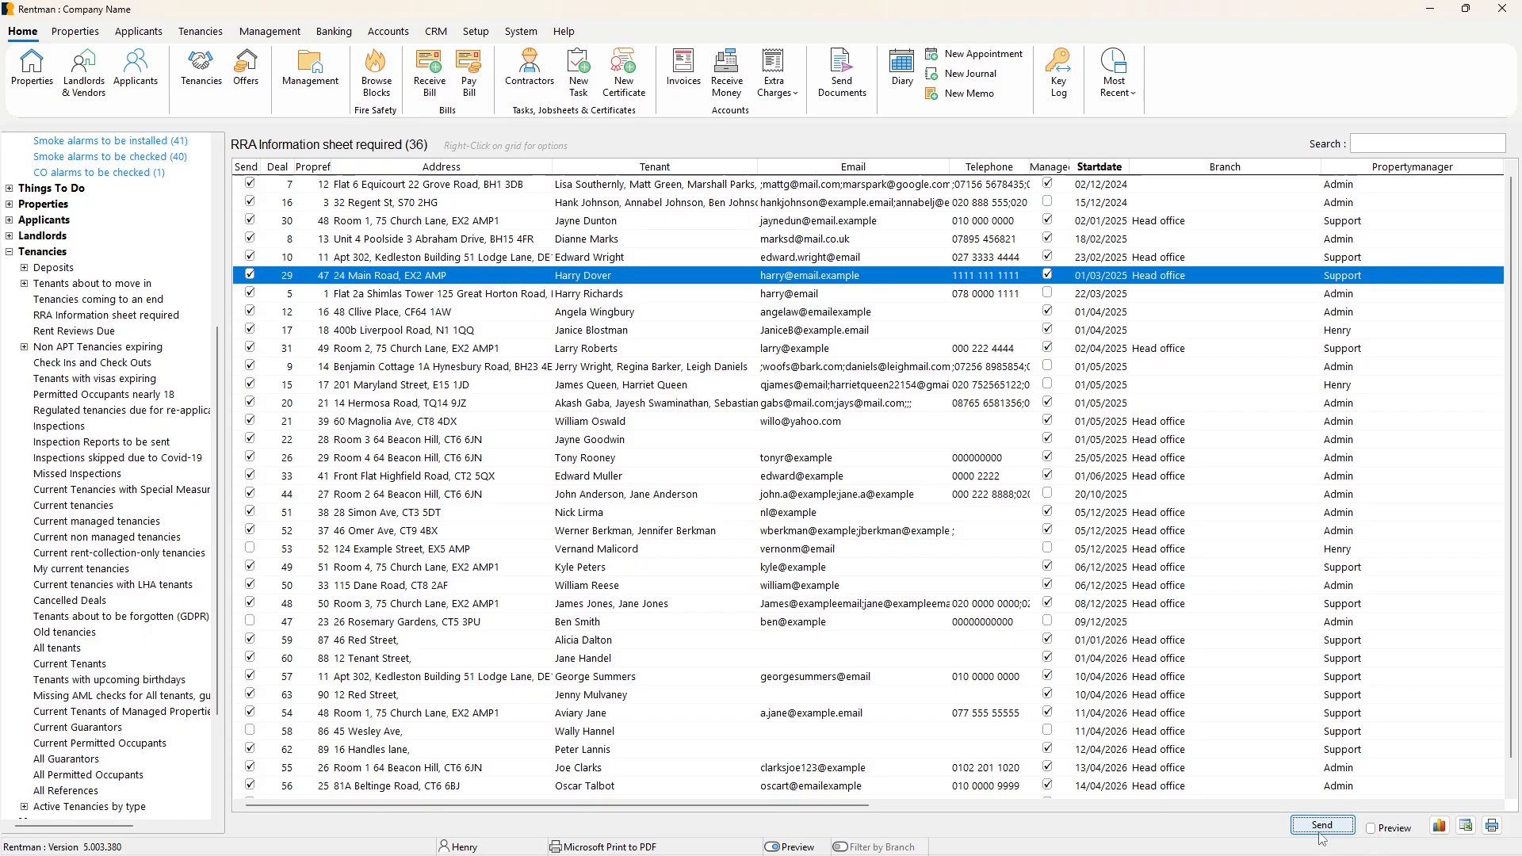
pyautogui.click(1372, 829)
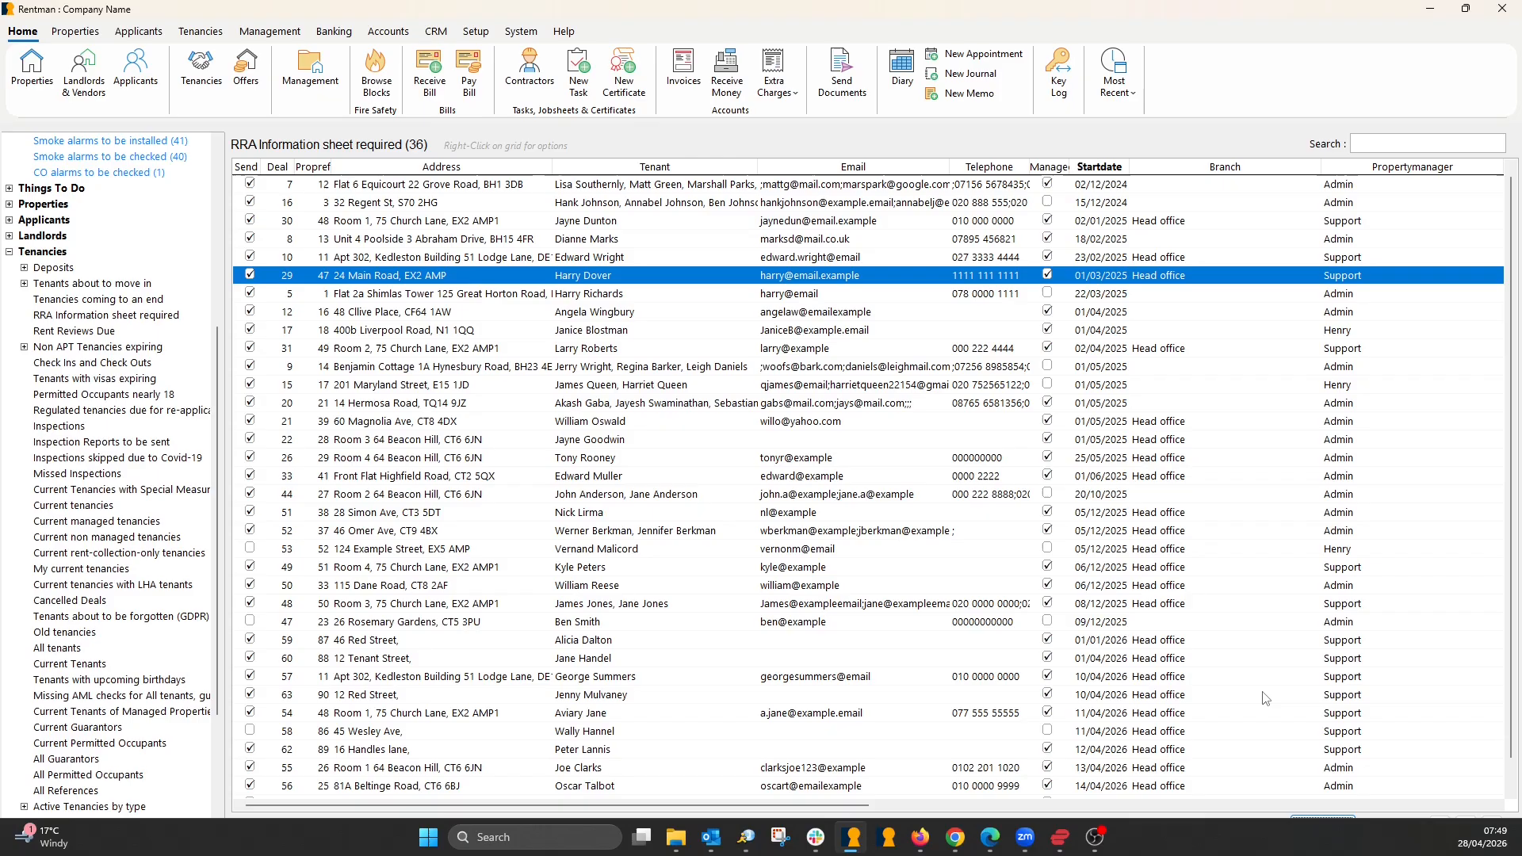
pyautogui.click(1304, 826)
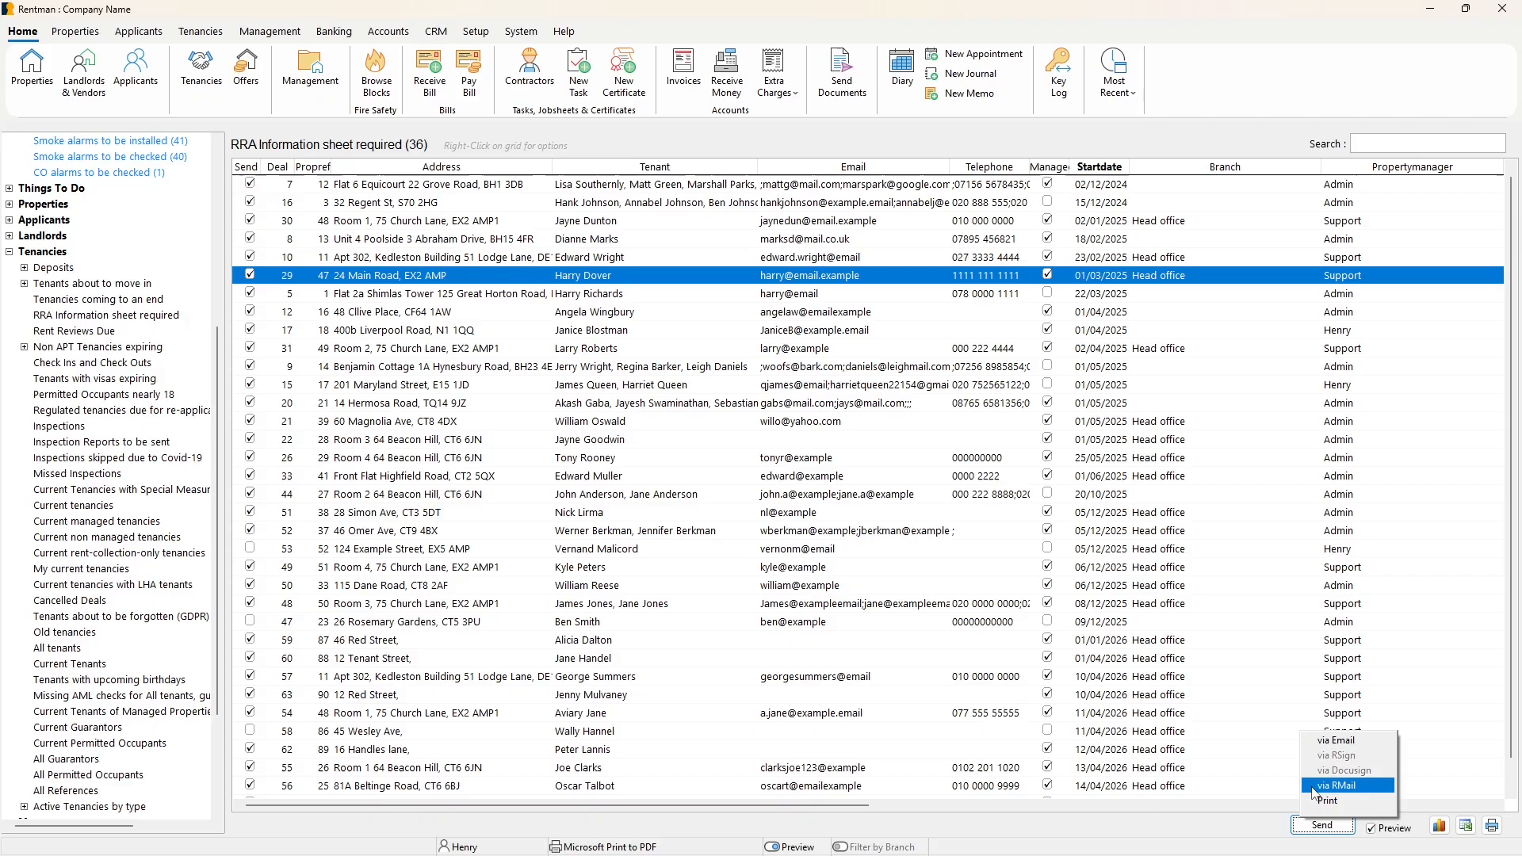
pyautogui.click(1311, 785)
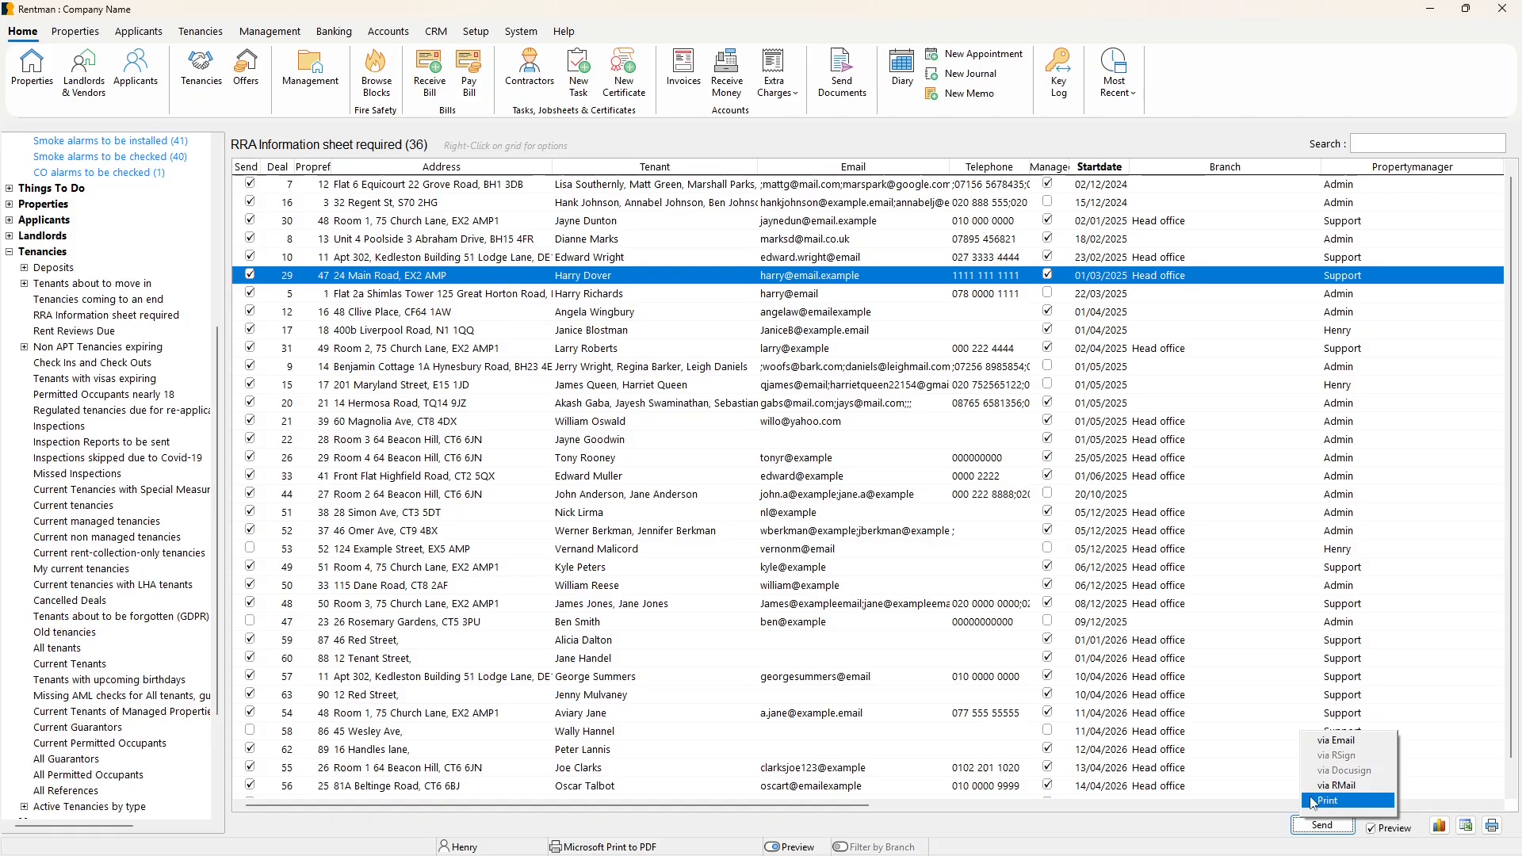
pyautogui.click(1148, 828)
pyautogui.click(865, 512)
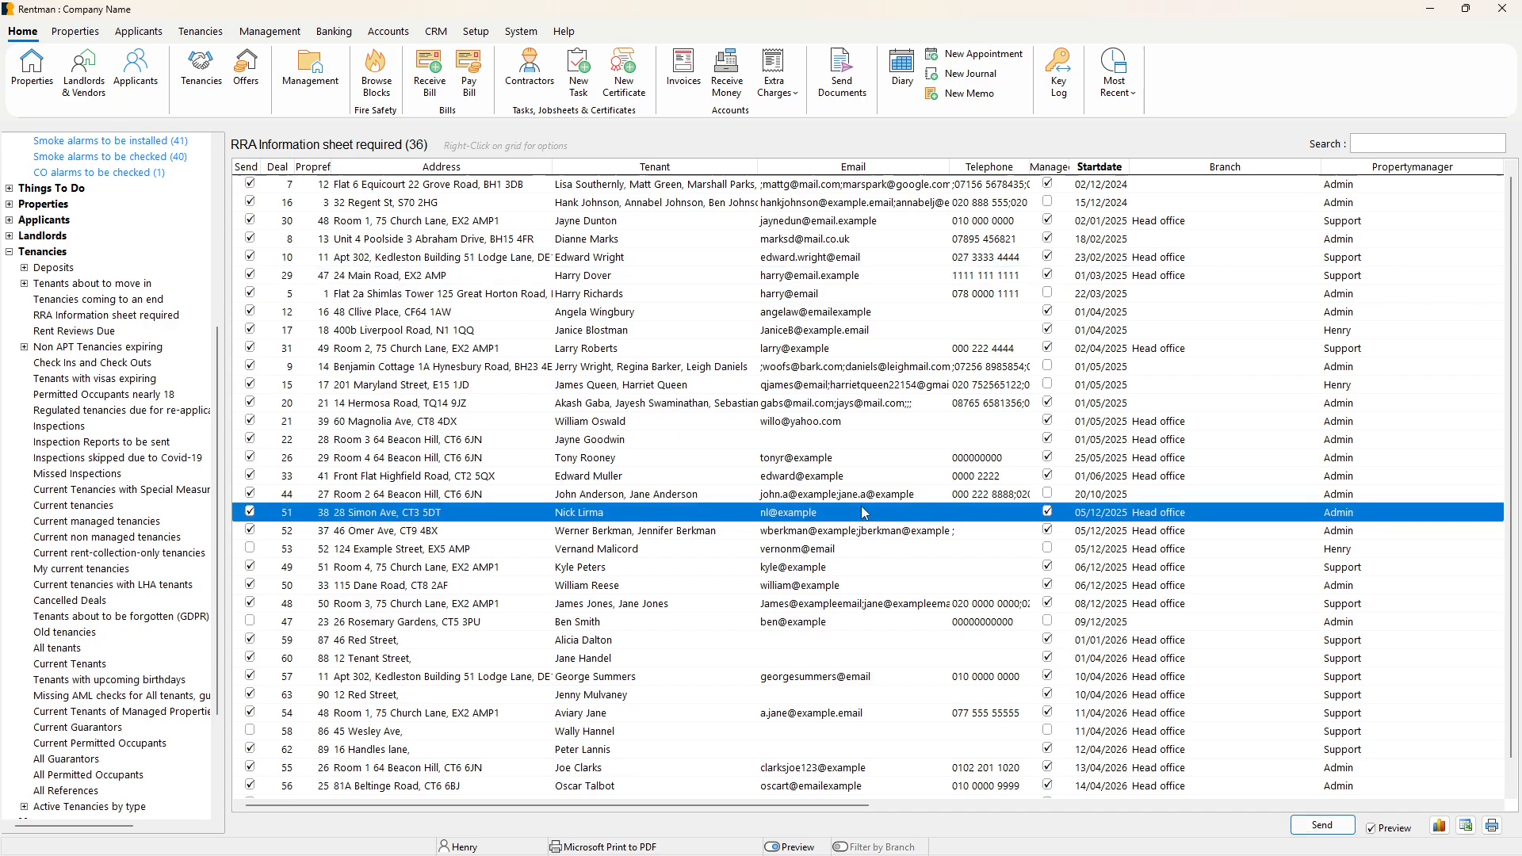
# Deselect all tenancies and mark only the one with start date 22/03/2025 for sending.
pyautogui.rightClick(253, 282)
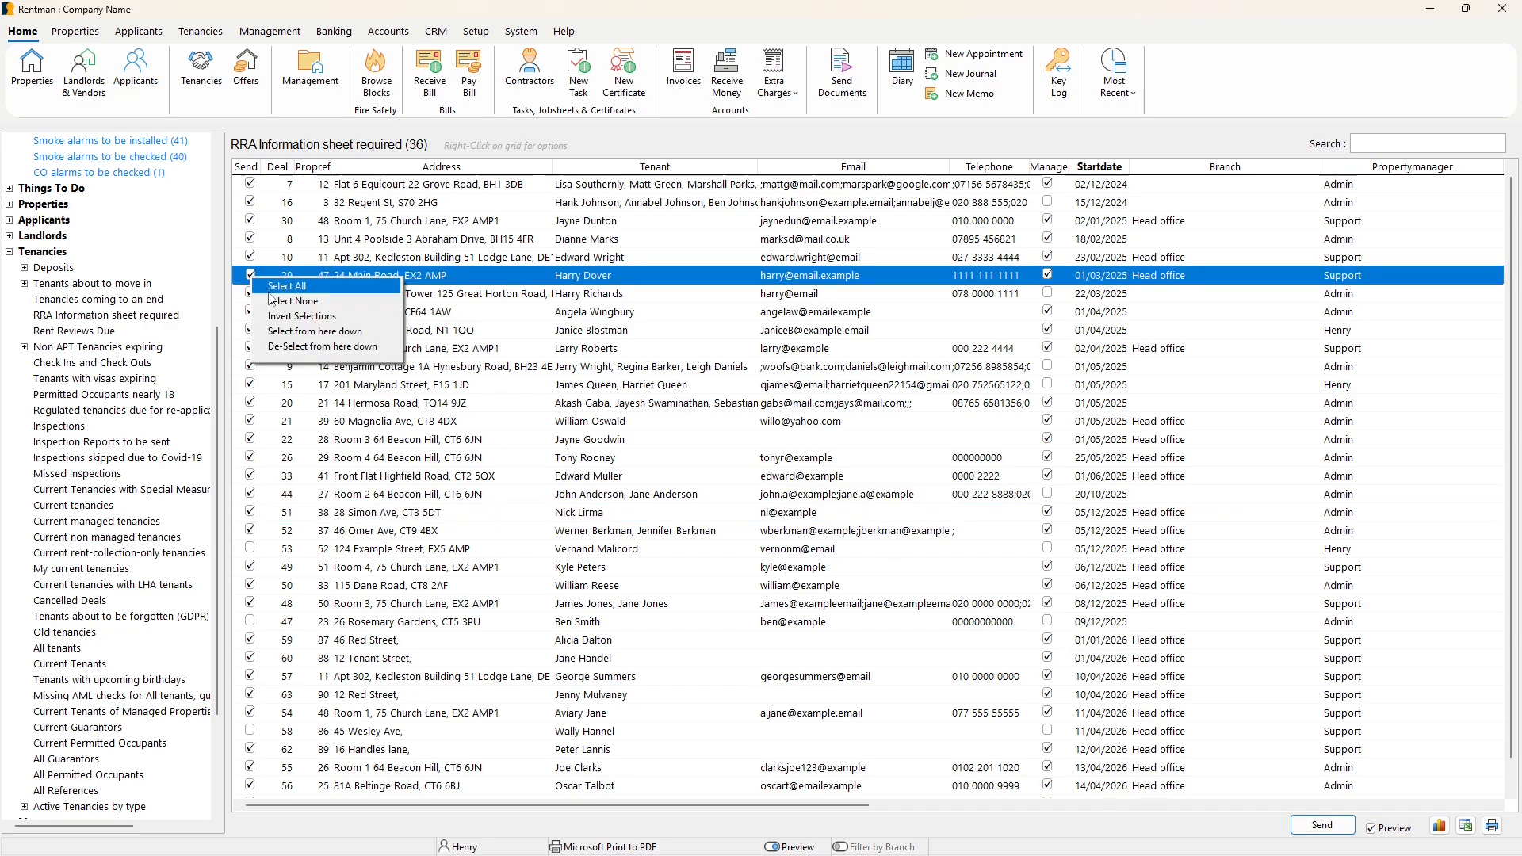
pyautogui.click(274, 301)
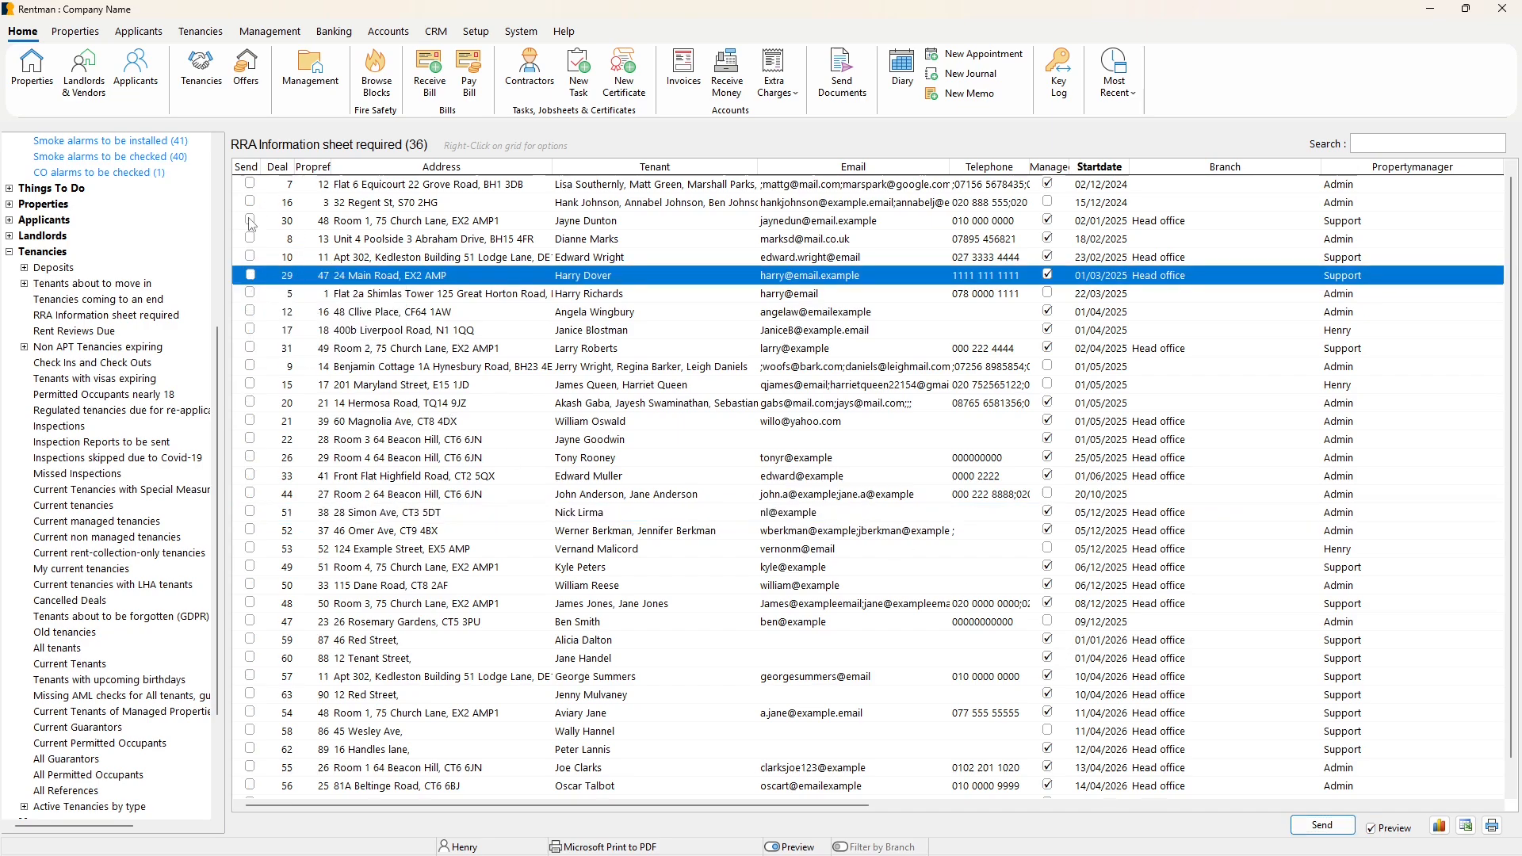
pyautogui.click(251, 294)
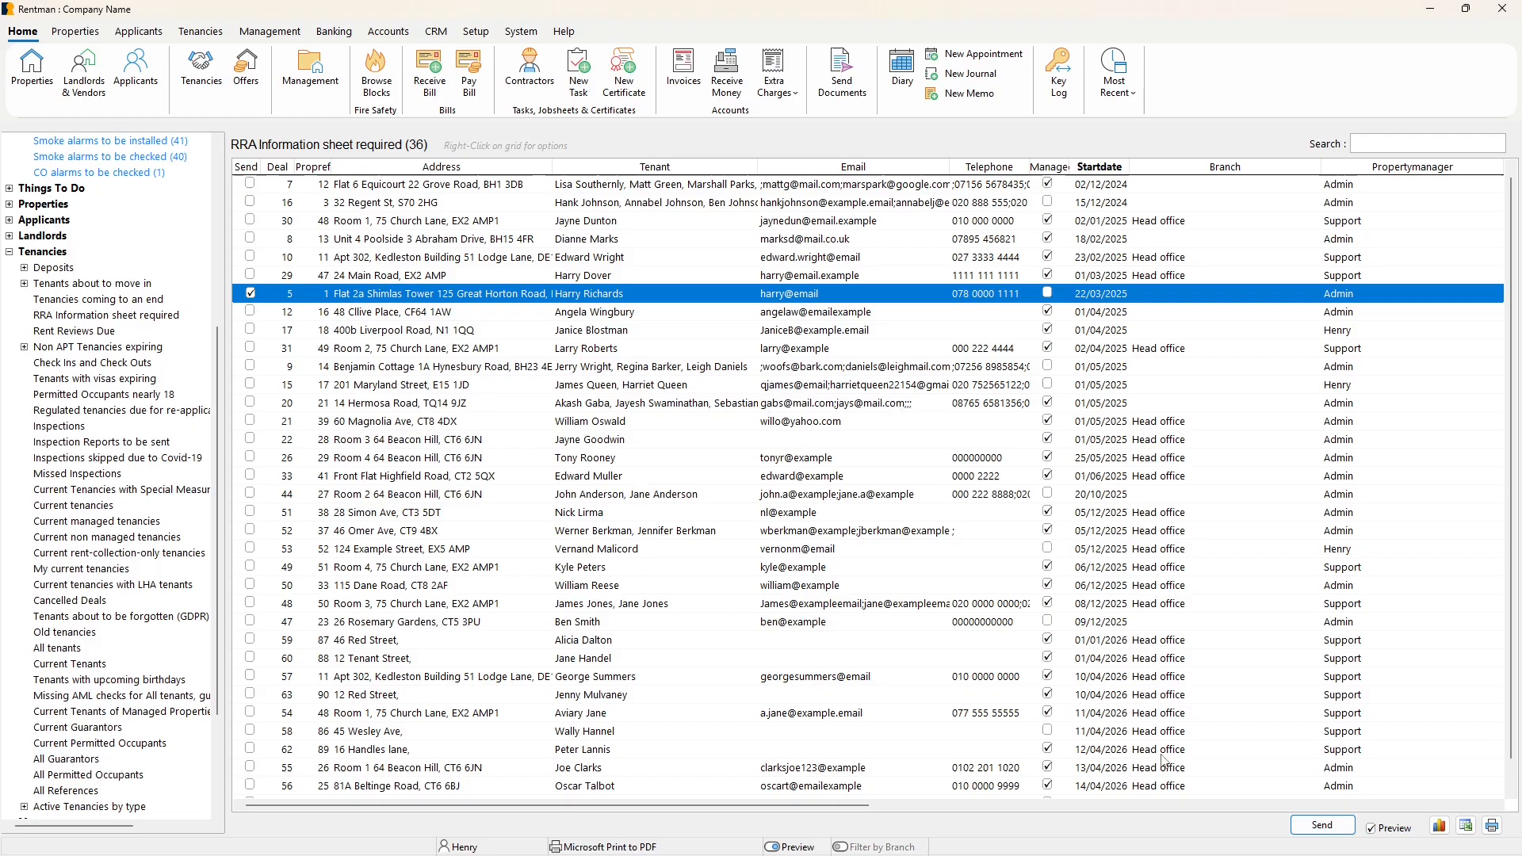
# Preview the marked tenancy's RRA Information Sheet message via RMail, enlarging and moving its window to show the full text.
pyautogui.click(1300, 826)
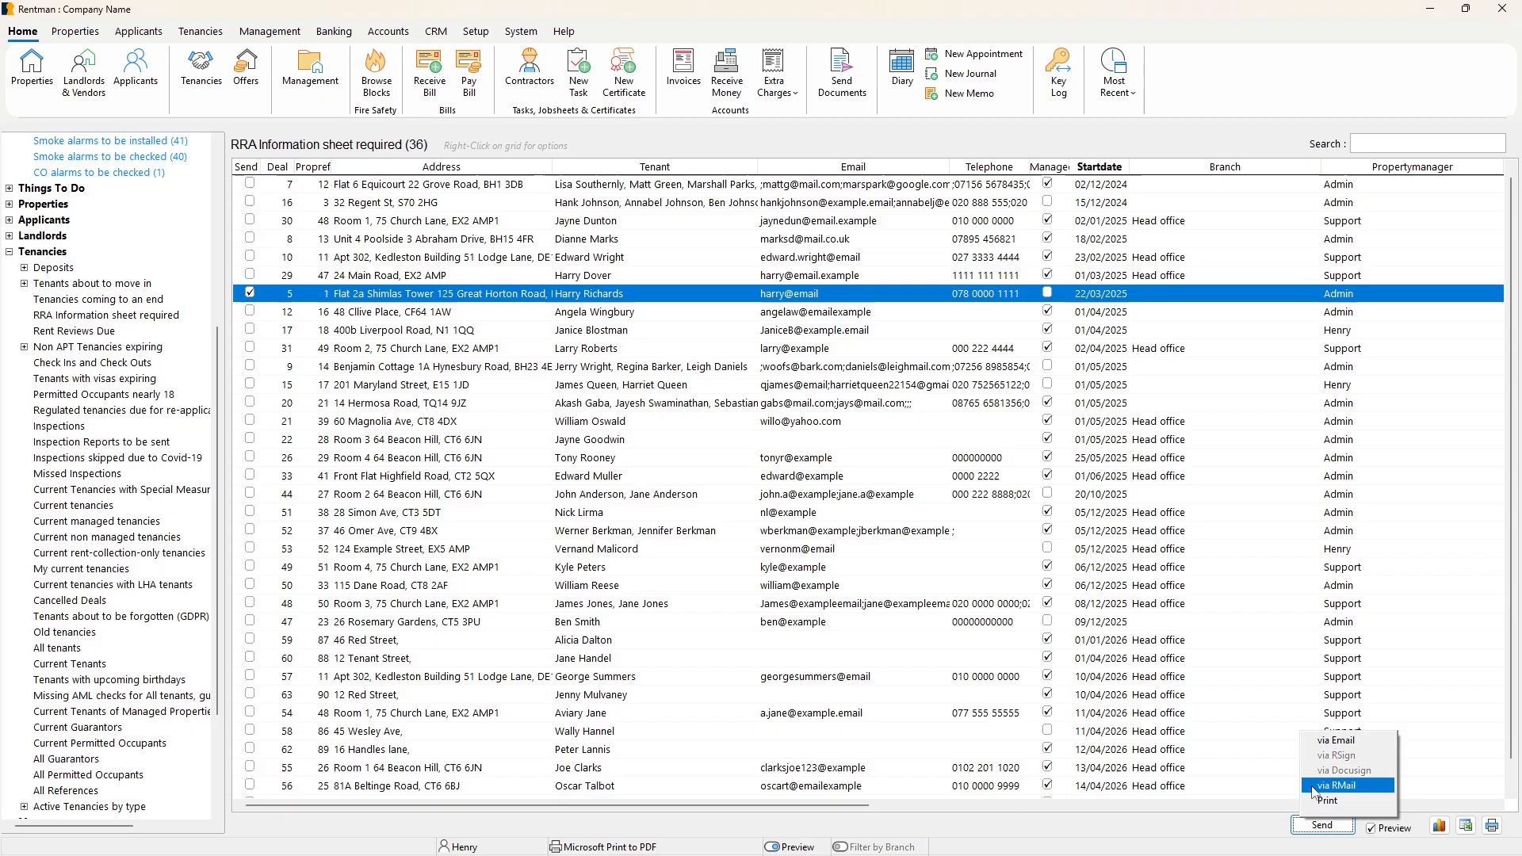
pyautogui.click(1313, 787)
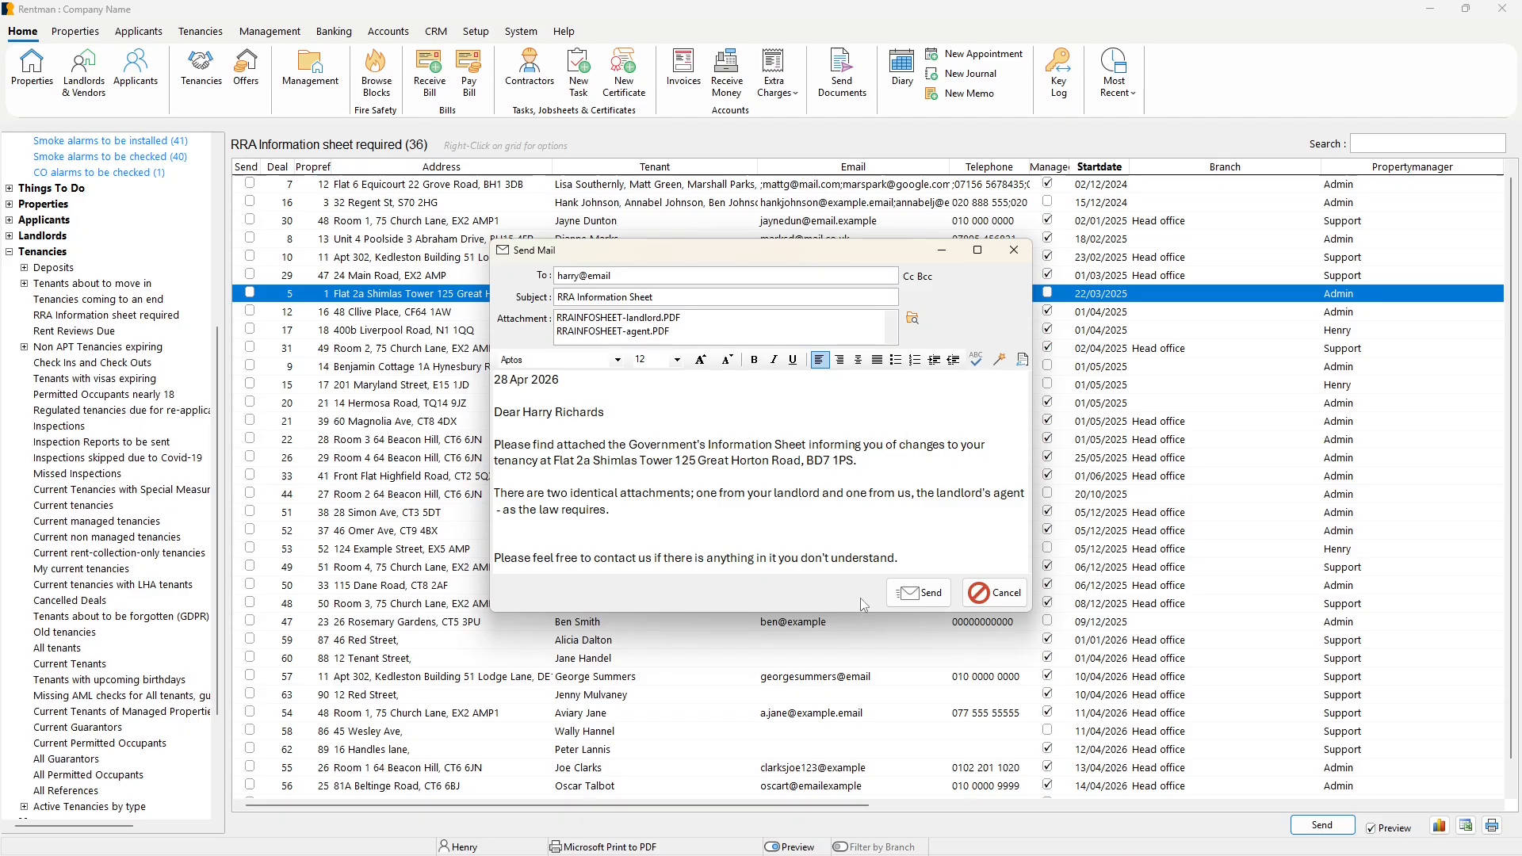
pyautogui.moveTo(858, 615); pyautogui.dragTo(856, 704)
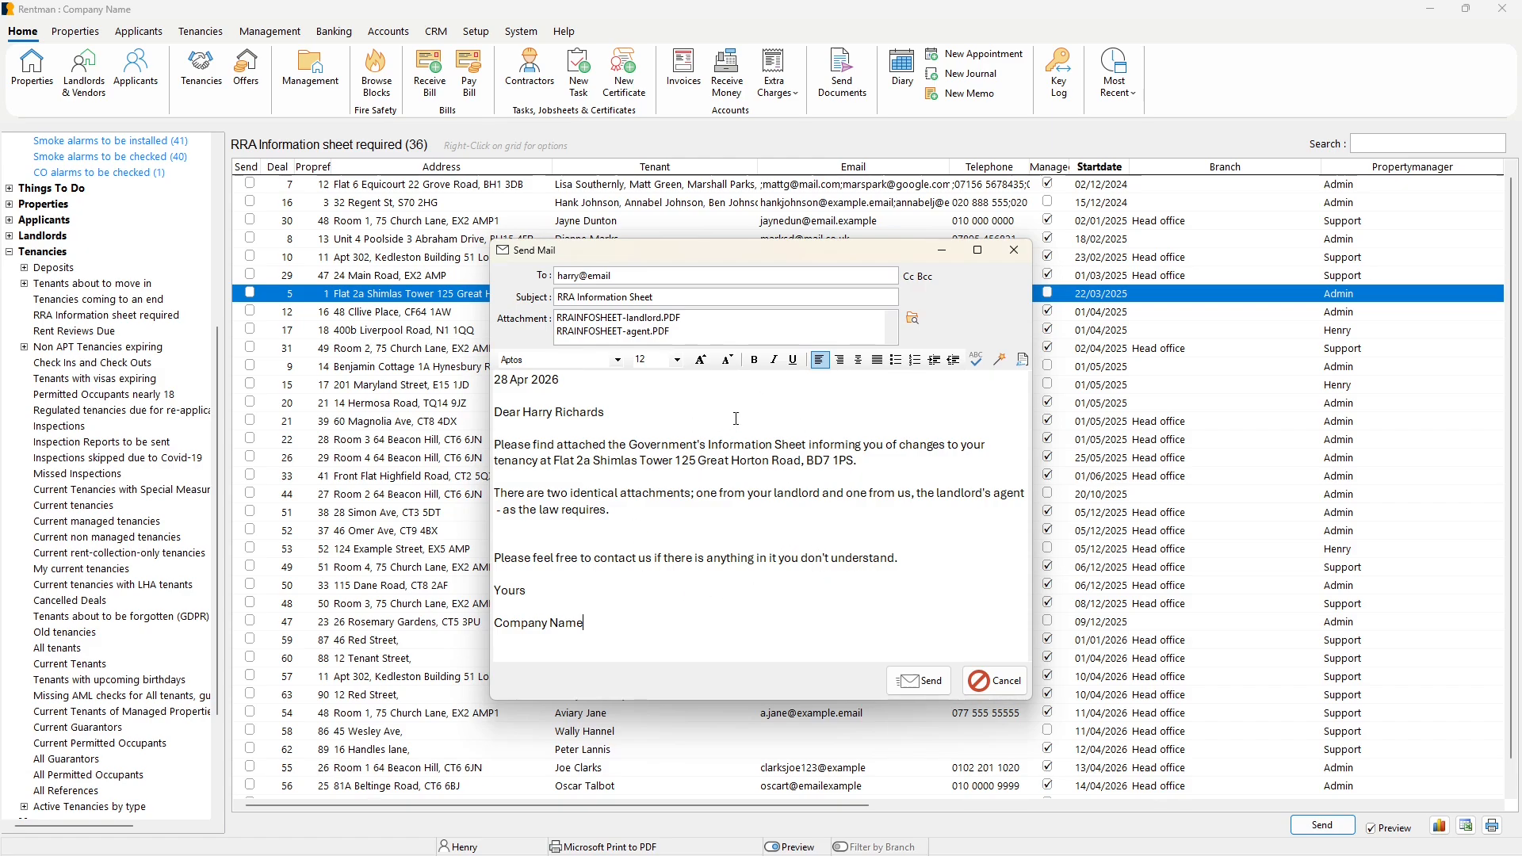
pyautogui.moveTo(851, 252); pyautogui.dragTo(829, 190)
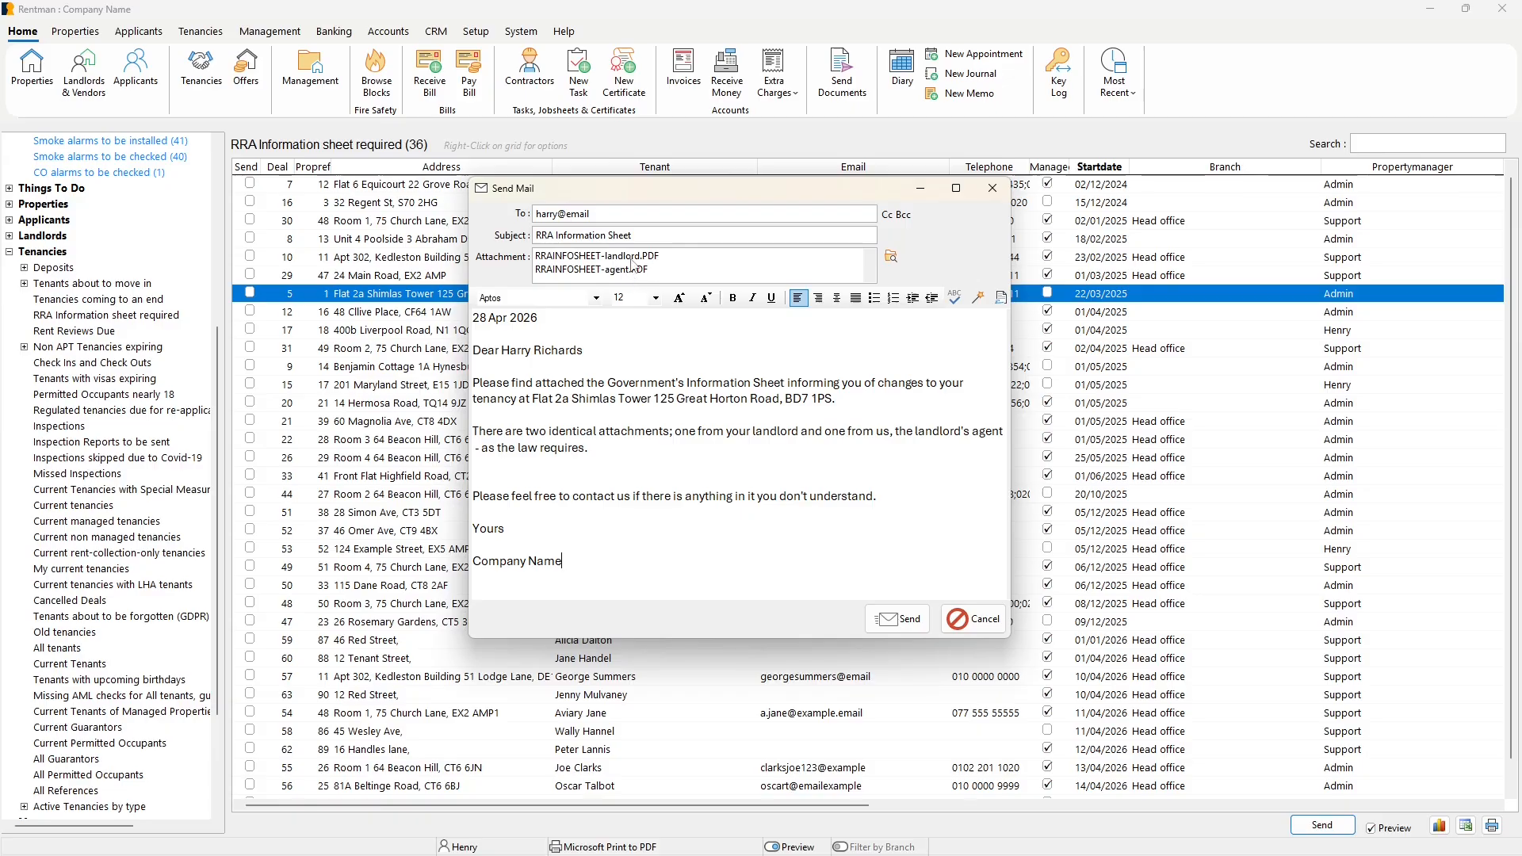
# Review the full text of the RRA Information Sheet email, and cancel the message without sending it.
pyautogui.click(667, 336)
pyautogui.click(622, 354)
pyautogui.click(670, 341)
pyautogui.moveTo(626, 552); pyautogui.dragTo(476, 317)
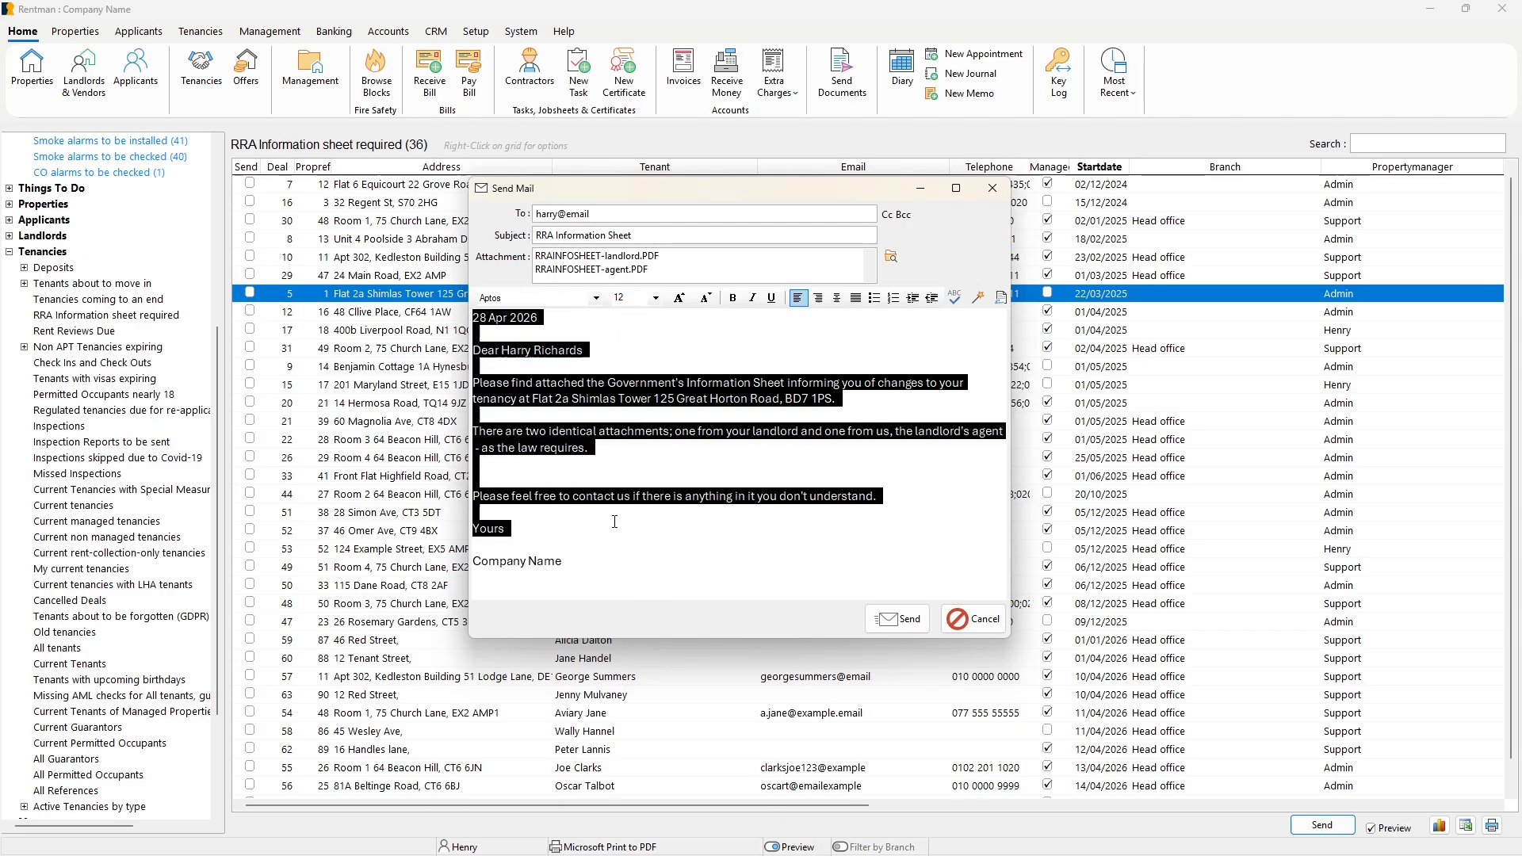
pyautogui.click(597, 561)
pyautogui.moveTo(597, 562); pyautogui.dragTo(473, 315)
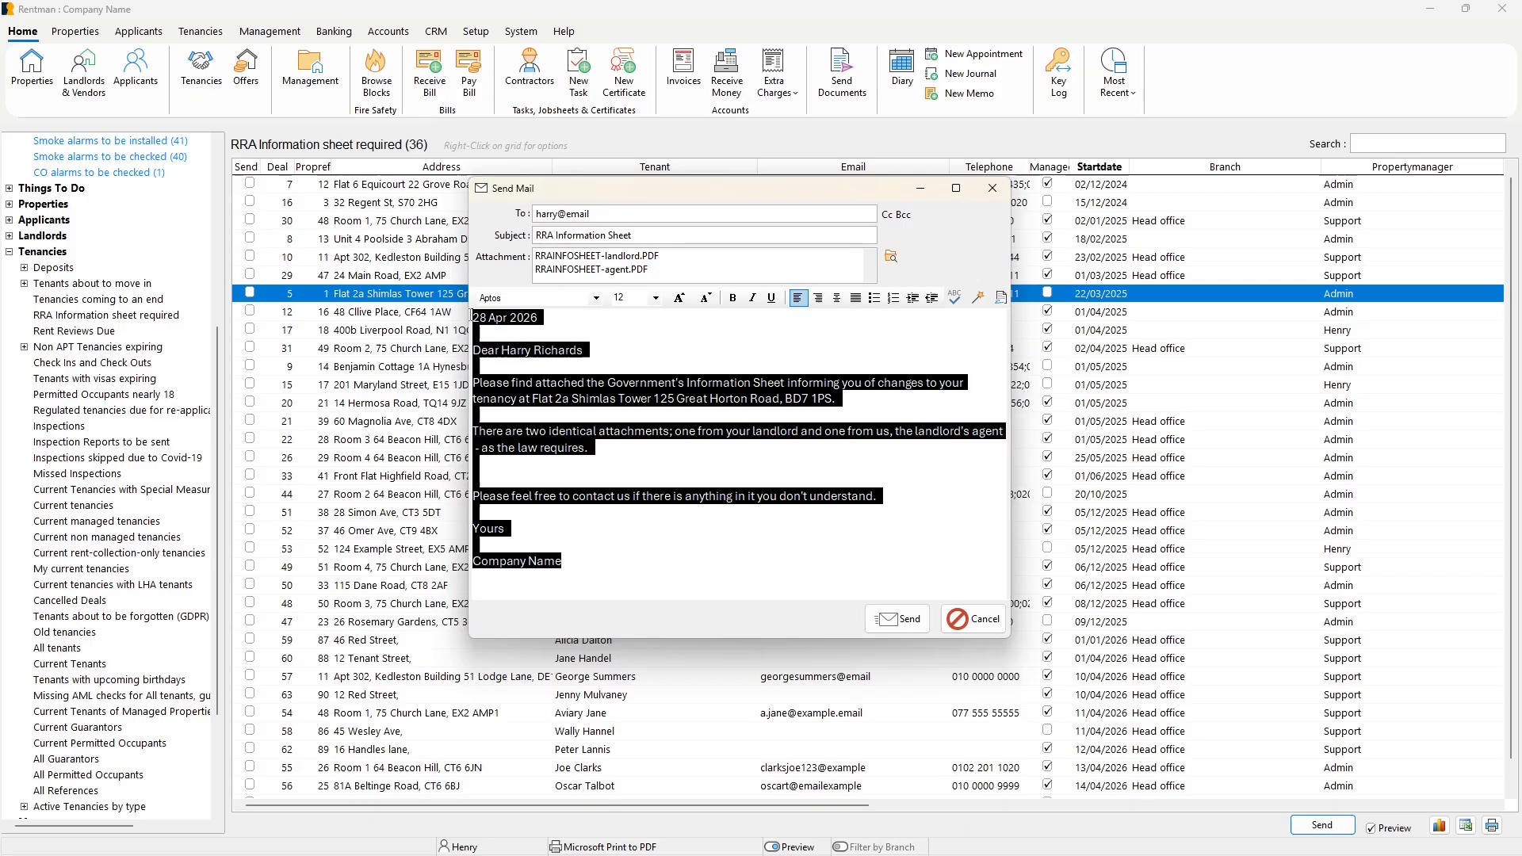
pyautogui.click(632, 539)
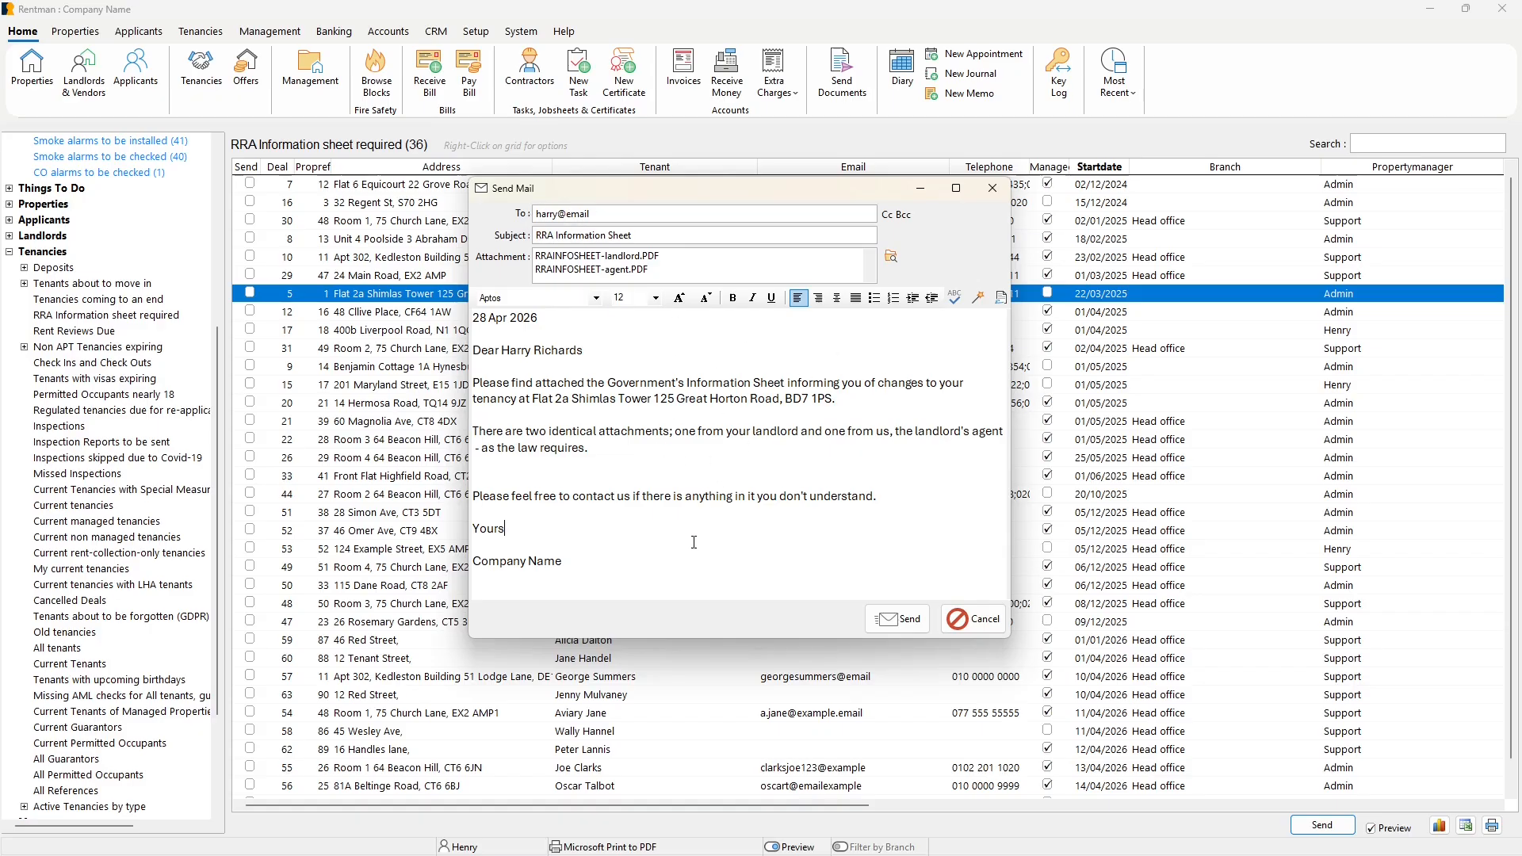
pyautogui.click(987, 630)
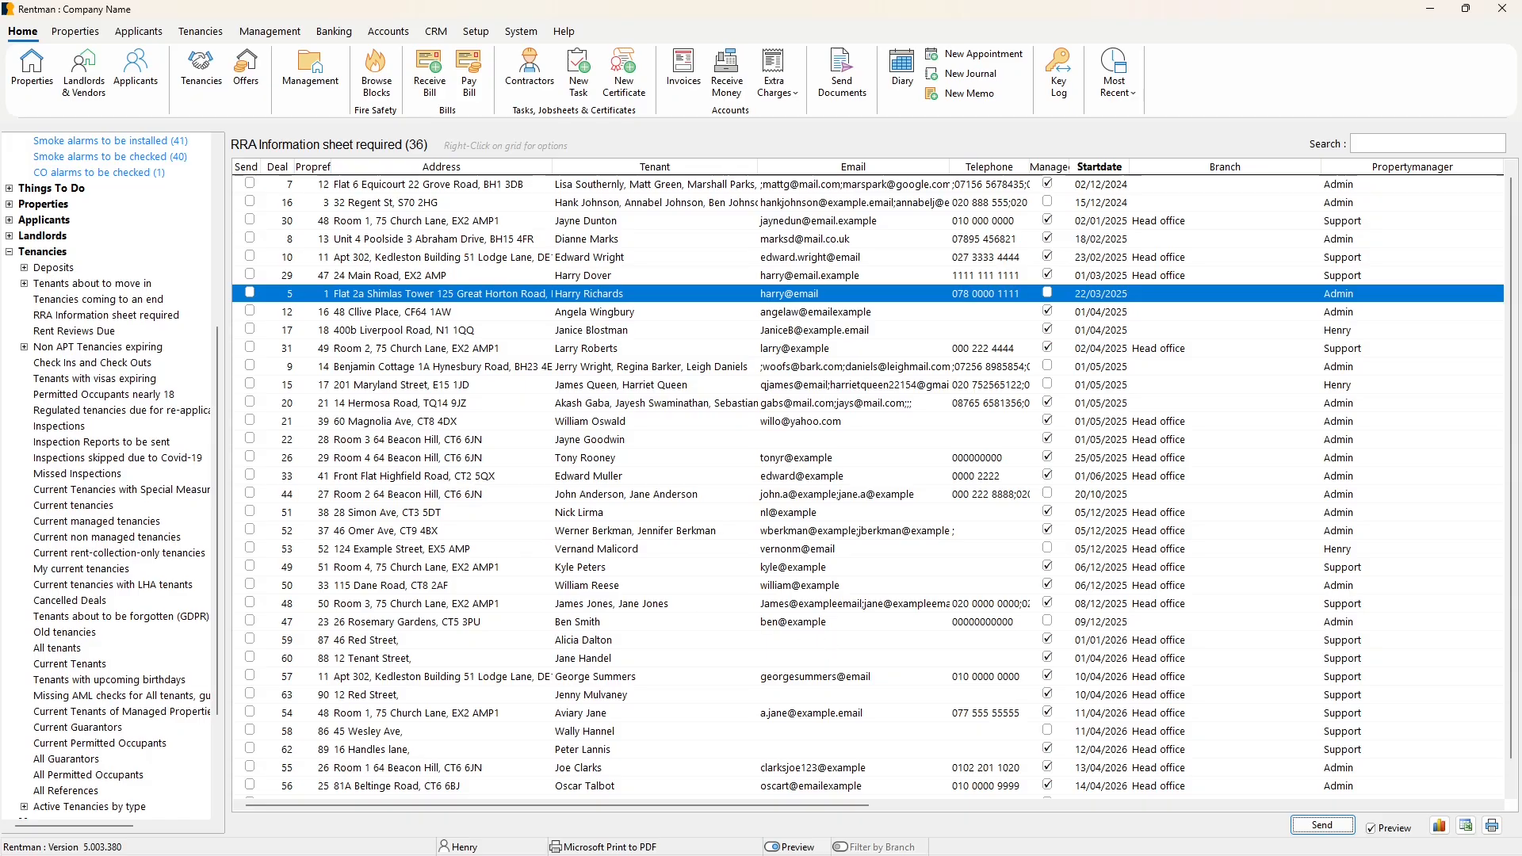
# Search the contacts for a tenant by first name.
pyautogui.click(642, 441)
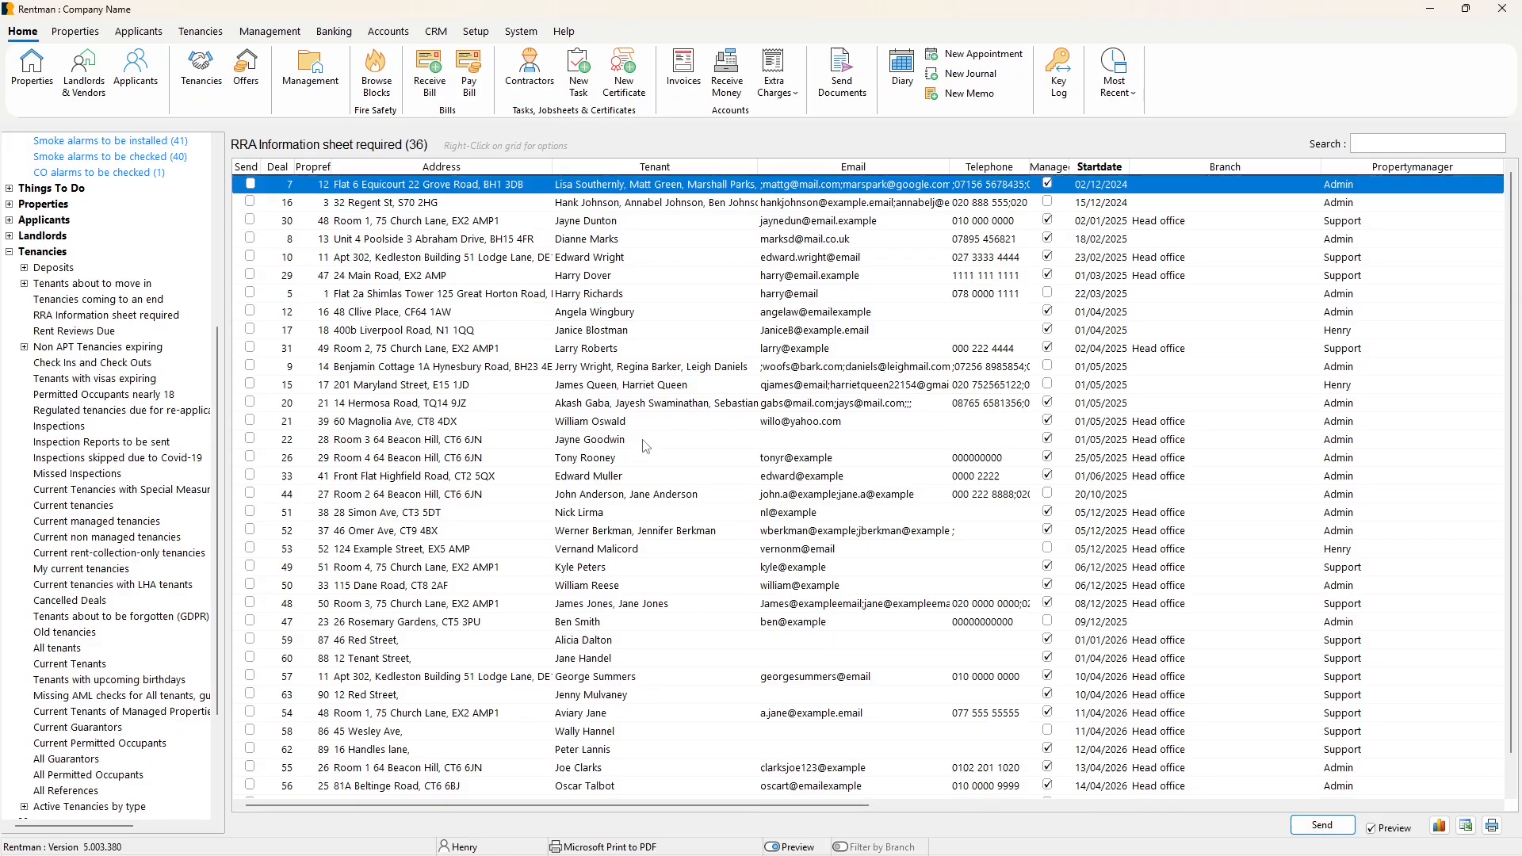
pyautogui.click(1386, 145)
pyautogui.write('h')
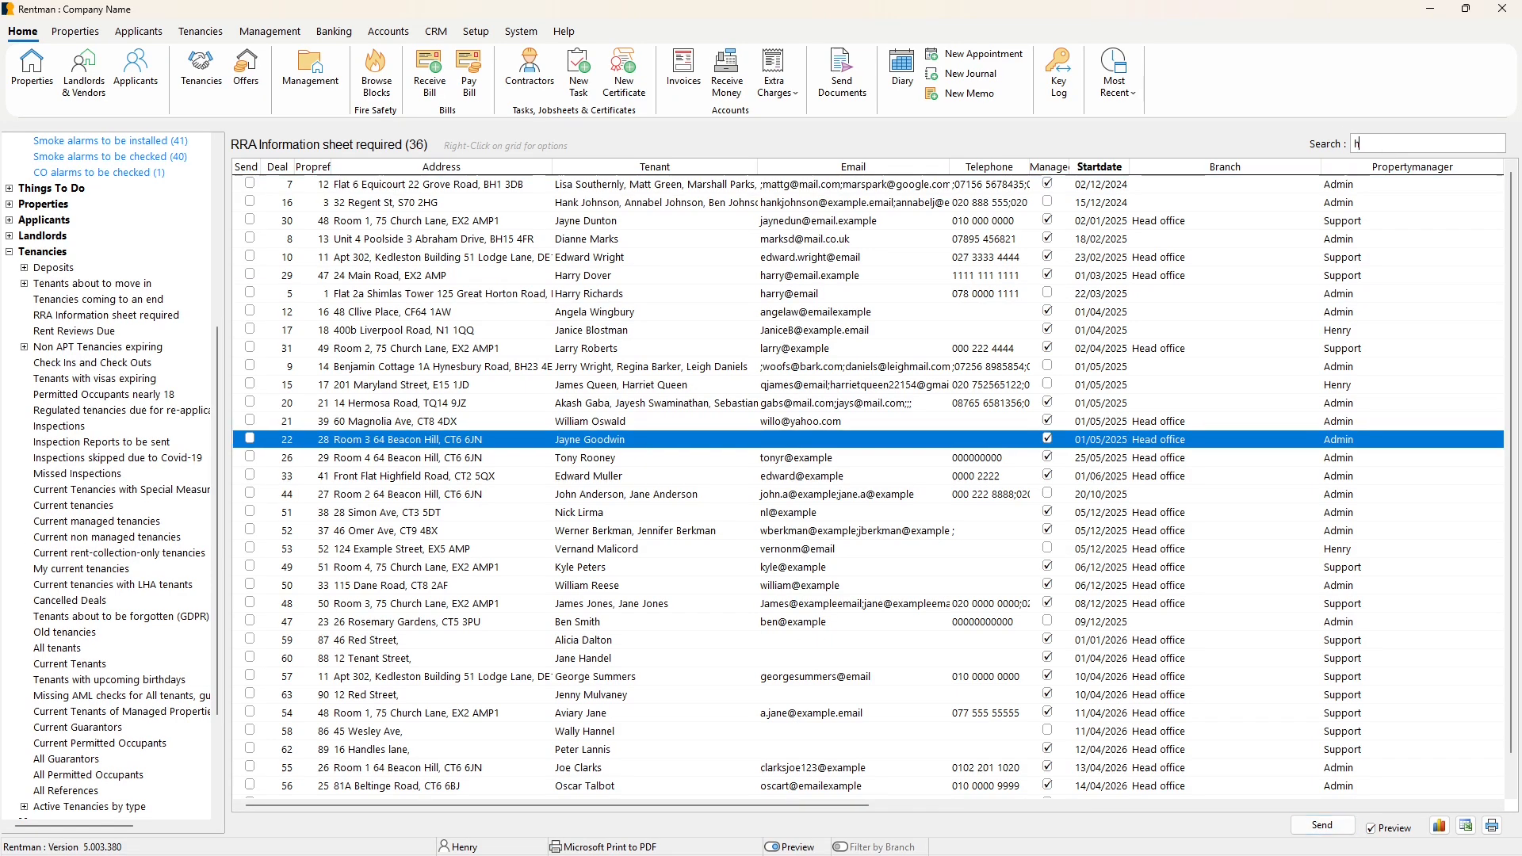
pyautogui.write('enry')
pyautogui.press('Return')
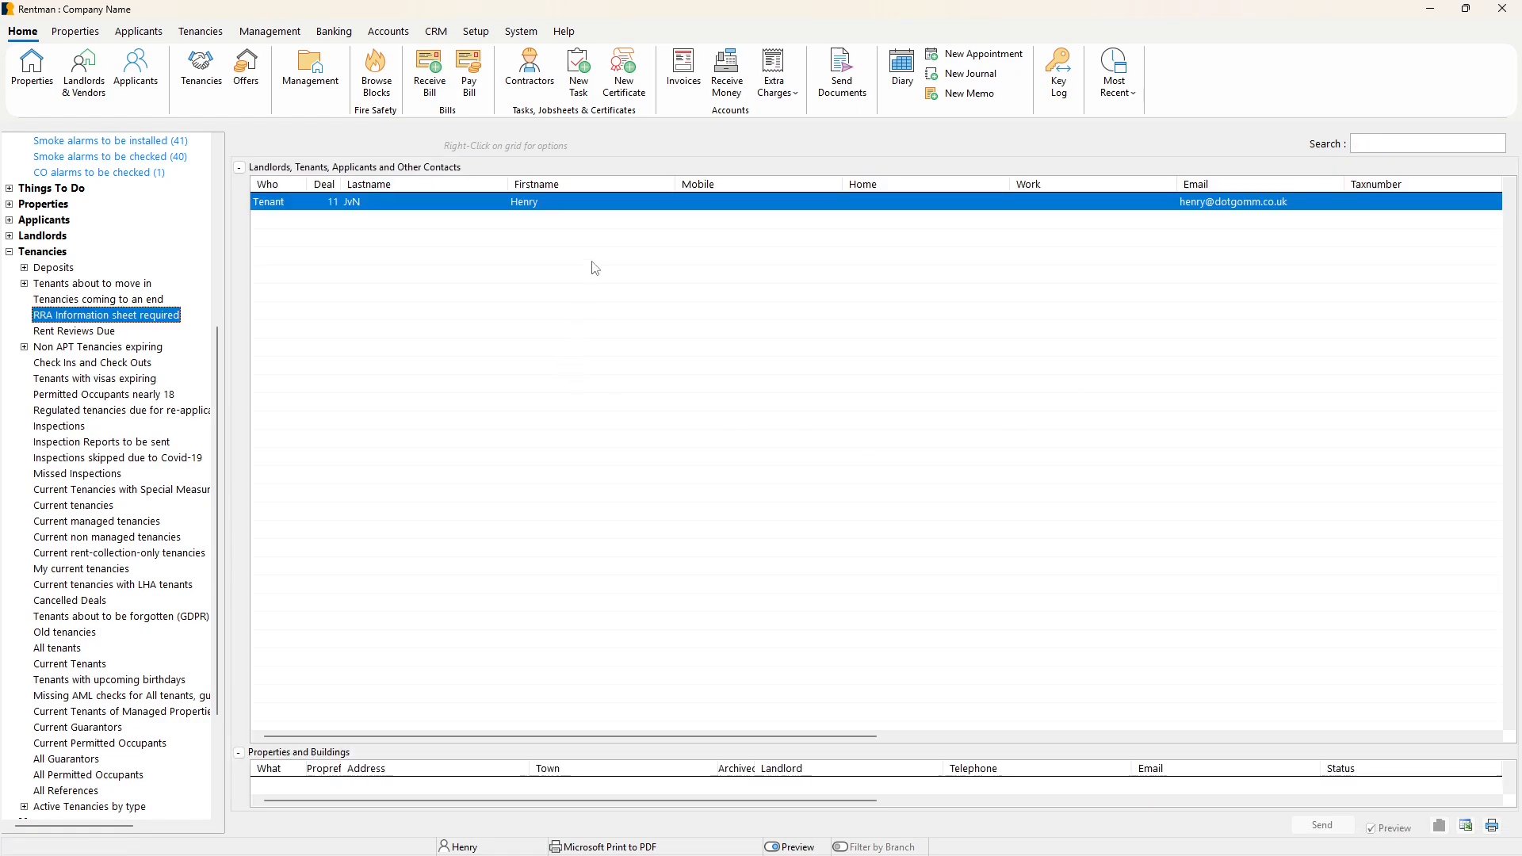
# Open the found tenant's tenancy journal, select the sent RRA Information Sheet entry, and widen the What column.
pyautogui.click(600, 204)
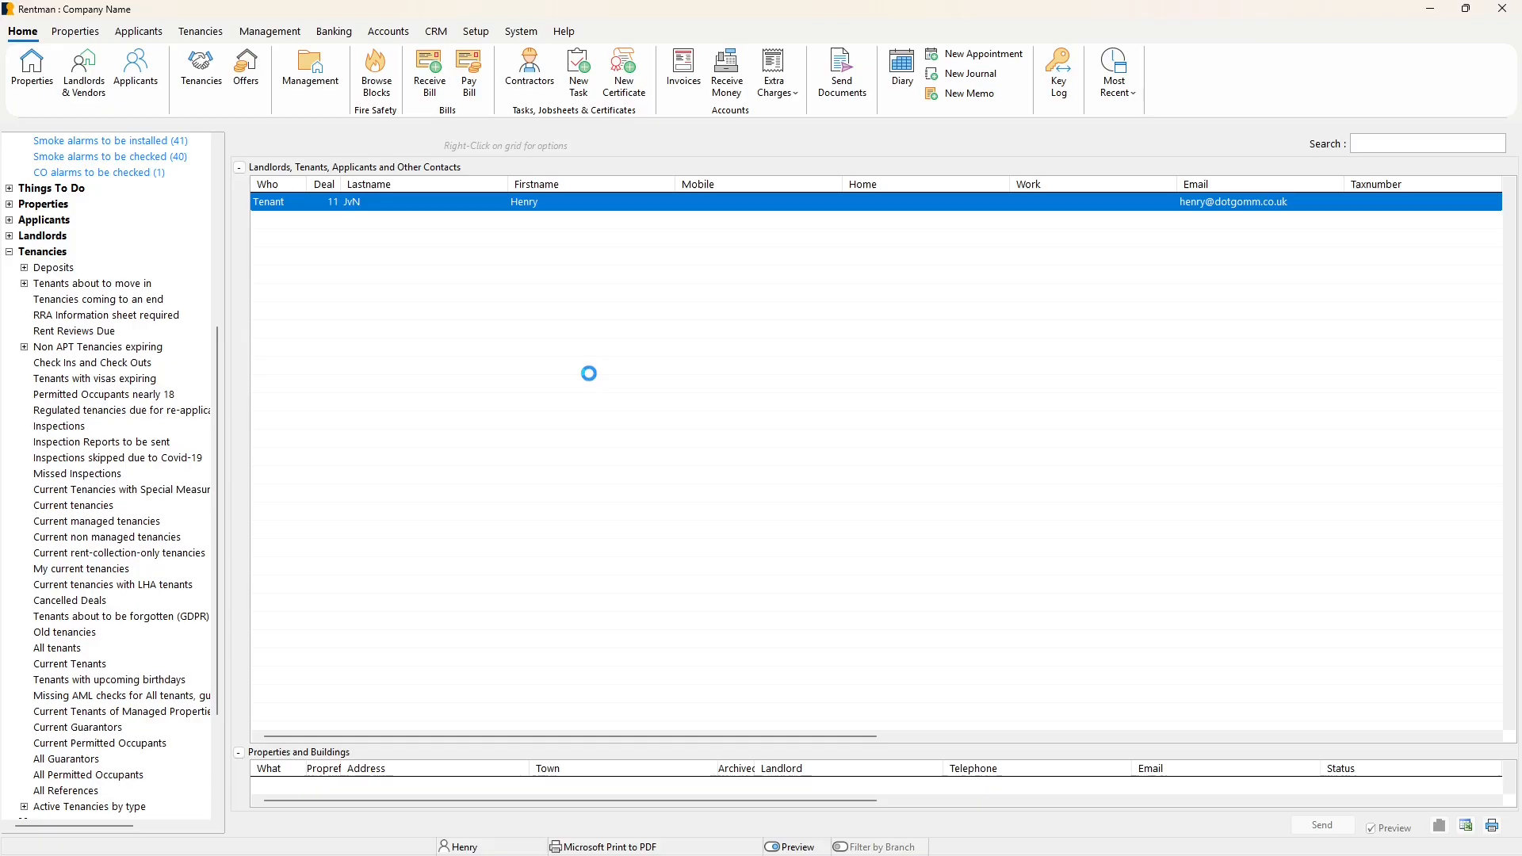
pyautogui.click(401, 624)
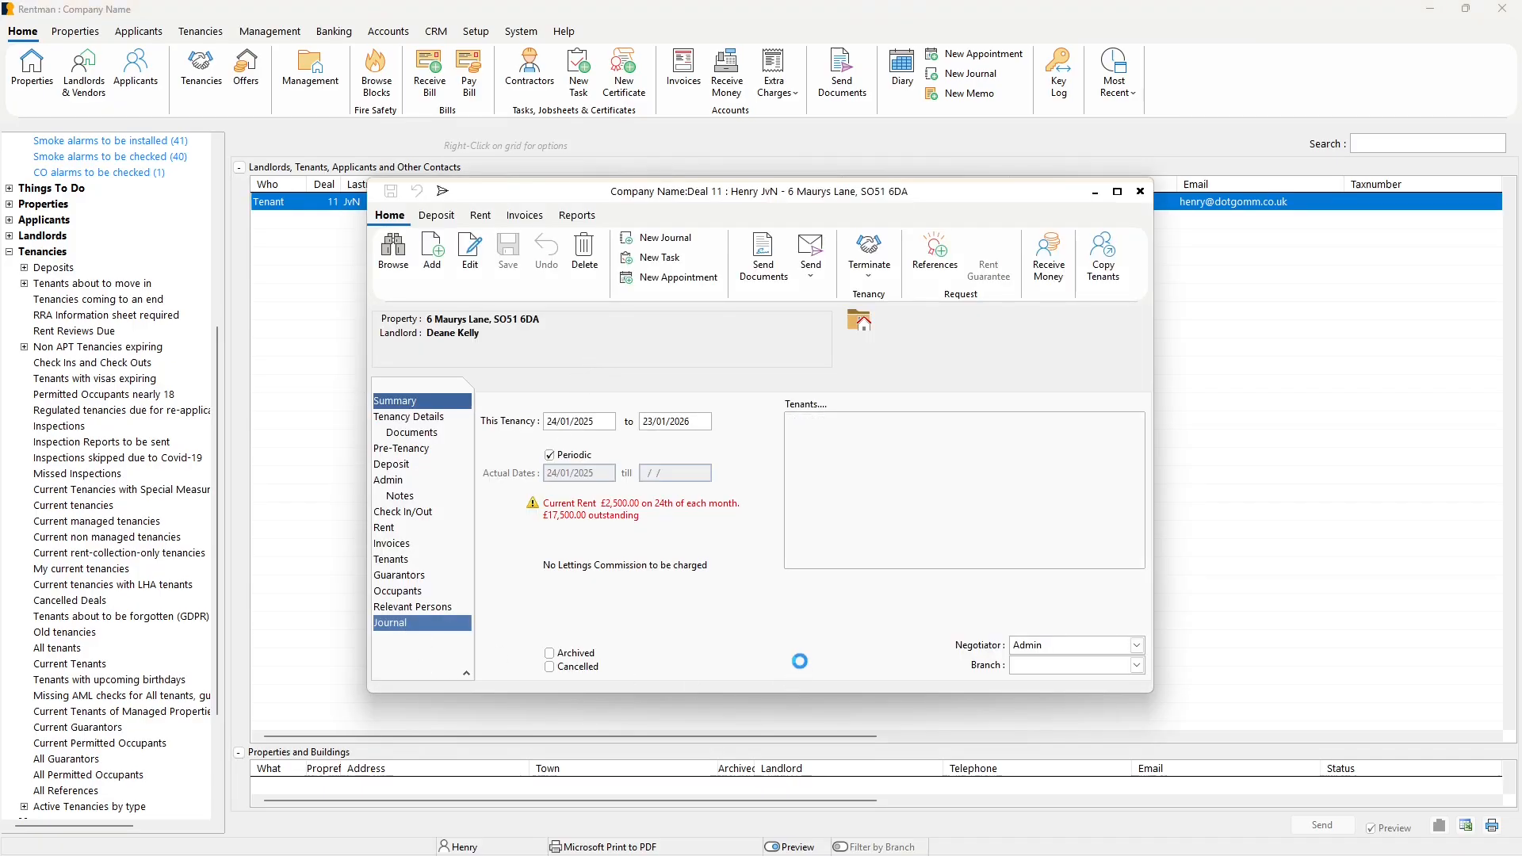
pyautogui.click(757, 517)
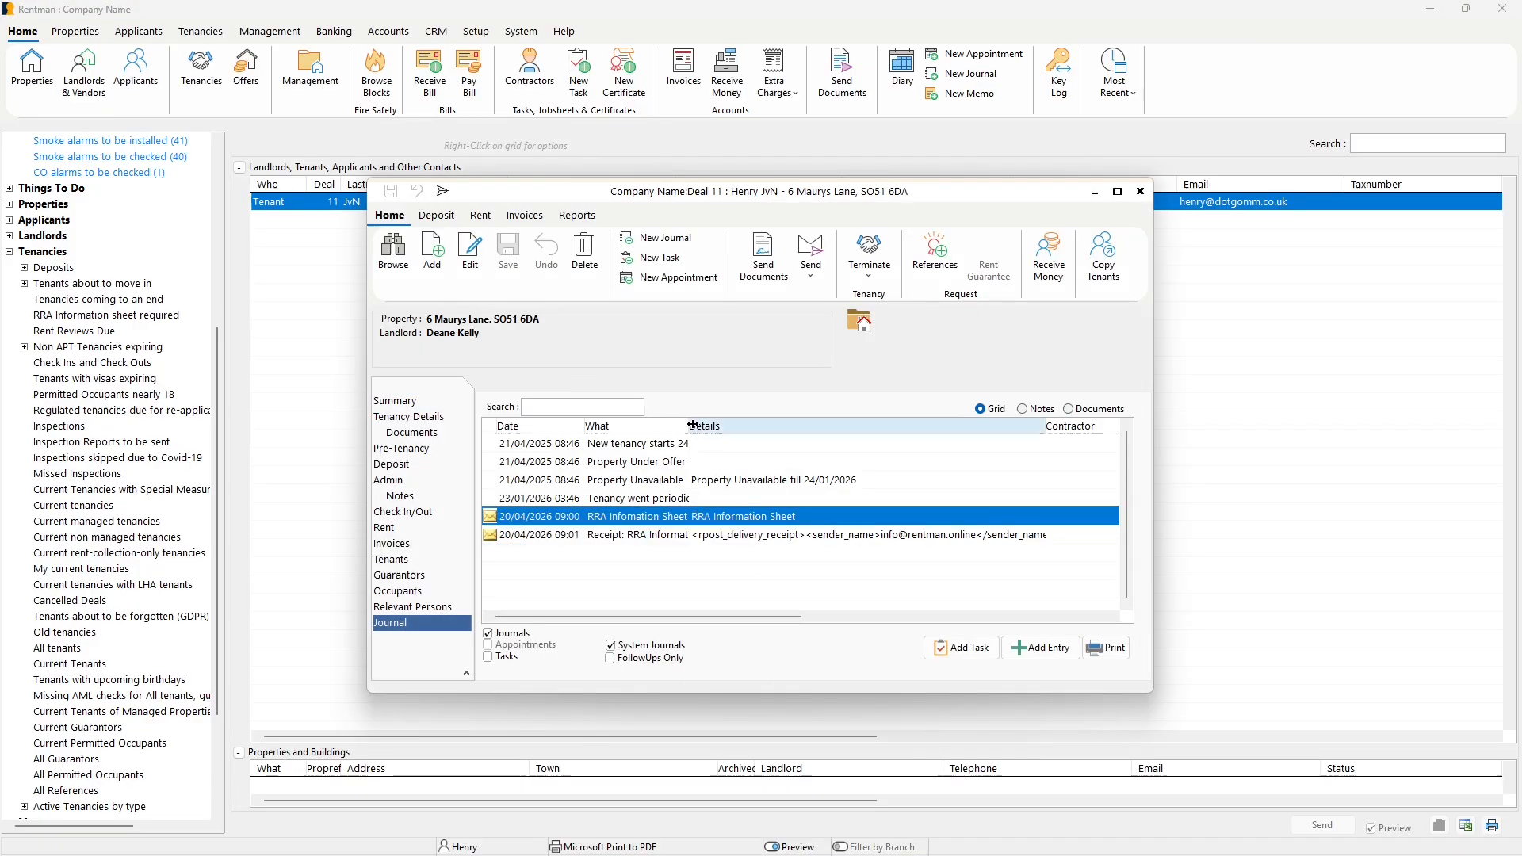
pyautogui.moveTo(693, 426); pyautogui.dragTo(776, 426)
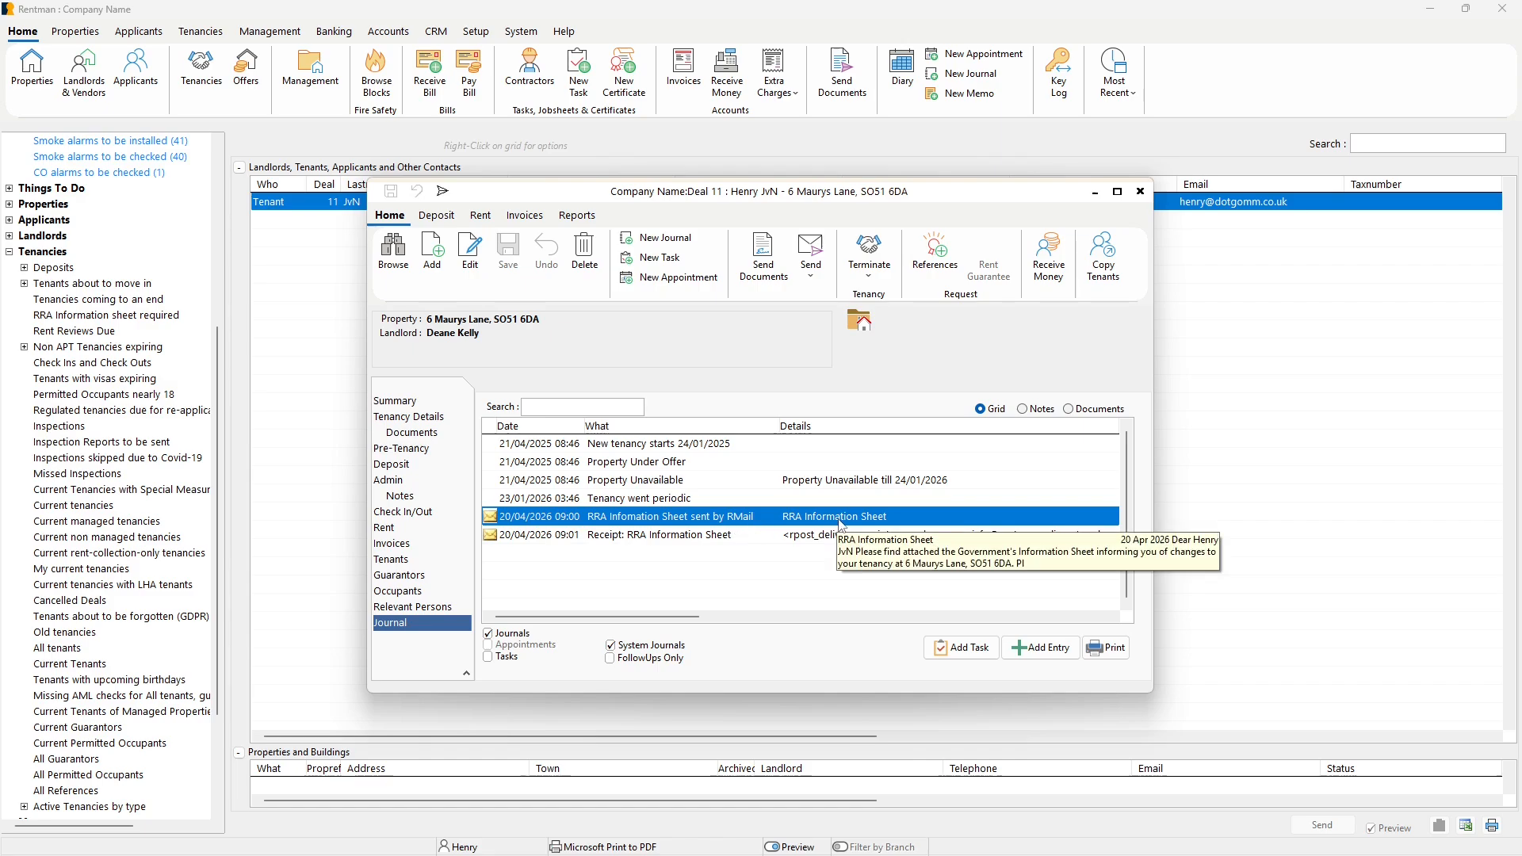
# Open the journal entry for the RRA Information Sheet sent by RMail, check its PDF attachments, and close the entry.
pyautogui.doubleClick(697, 523)
pyautogui.click(576, 441)
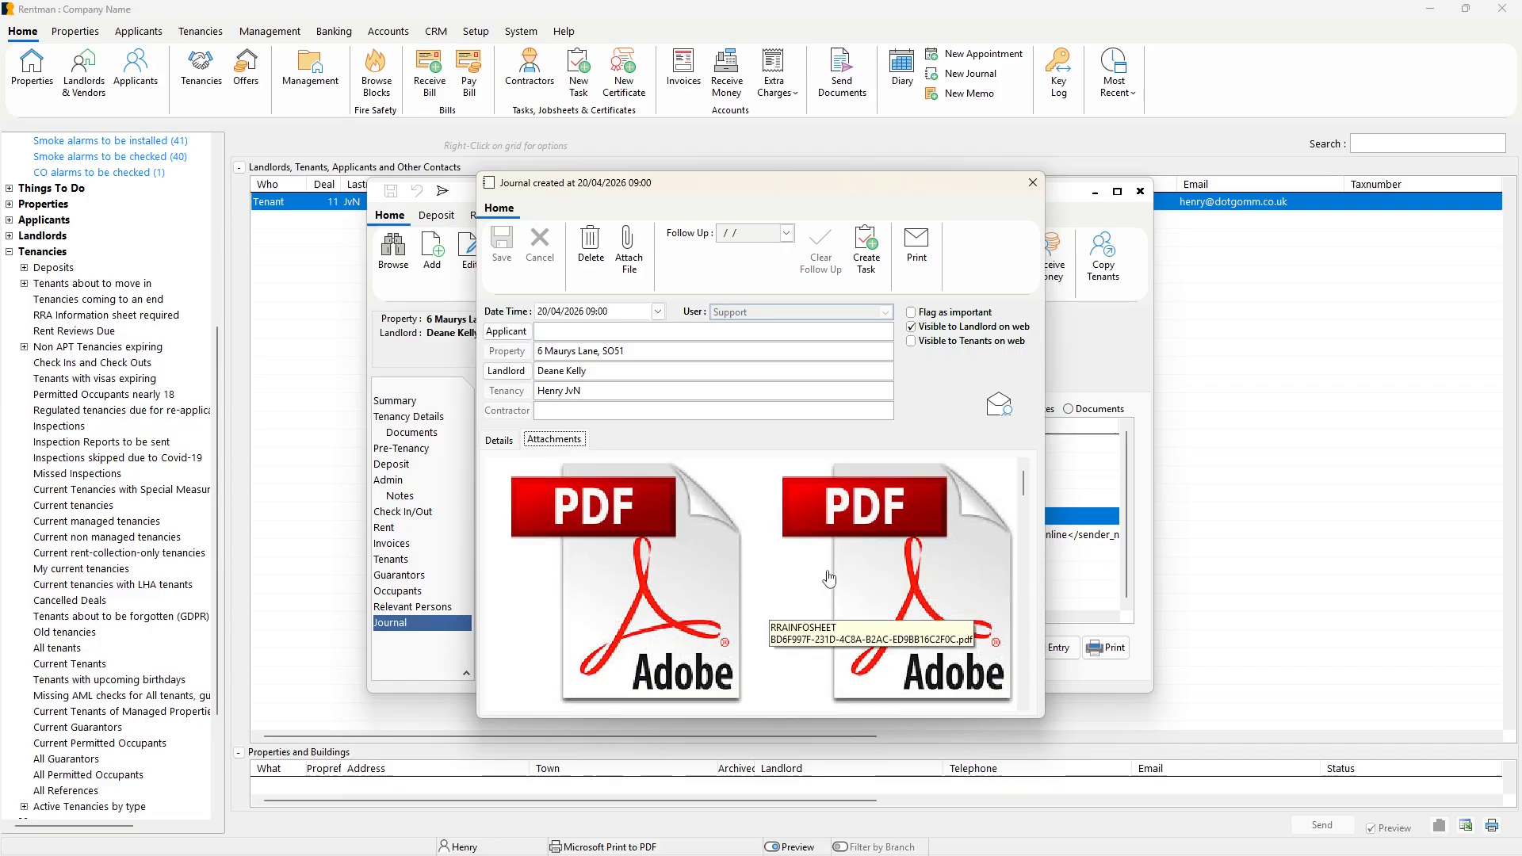
pyautogui.click(1032, 183)
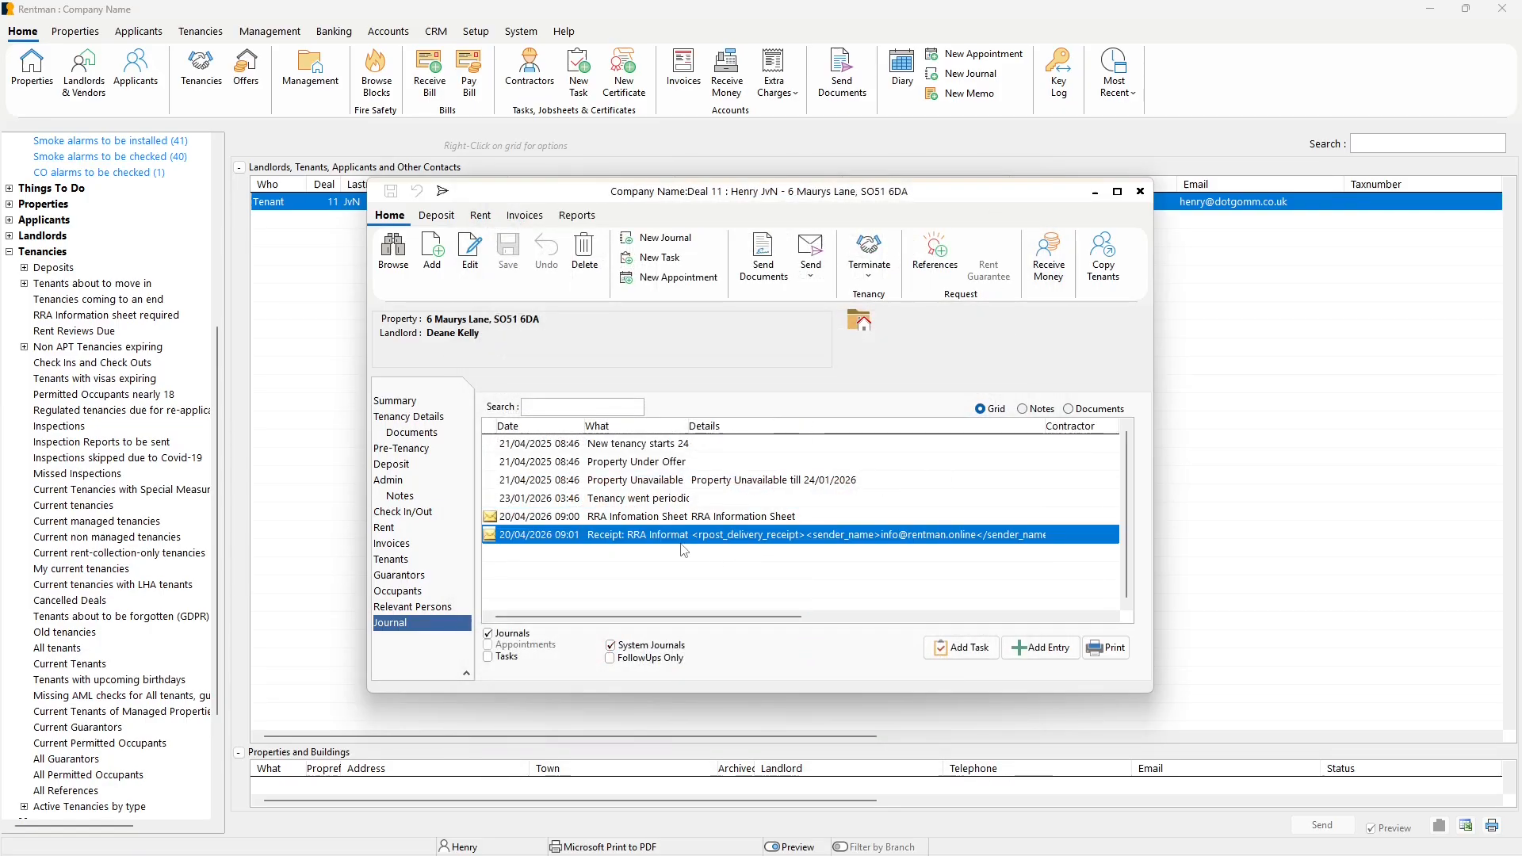
# Widen the journal's What column, open the HTML attachment of the RRA Information Sheet receipt entry, and review the registered receipt.
pyautogui.moveTo(691, 426); pyautogui.dragTo(834, 424)
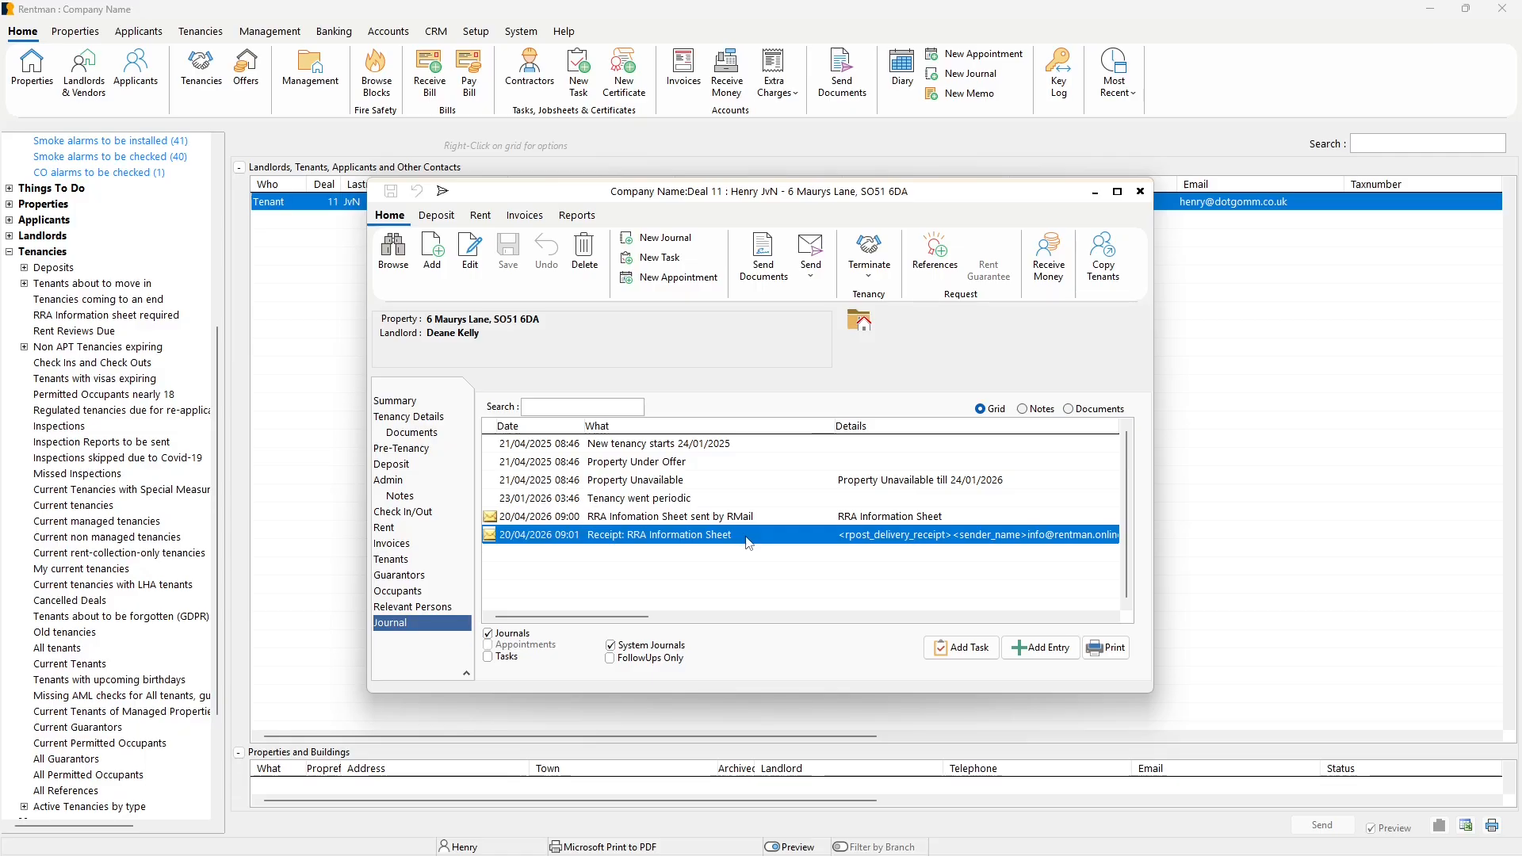
pyautogui.doubleClick(824, 542)
pyautogui.click(563, 440)
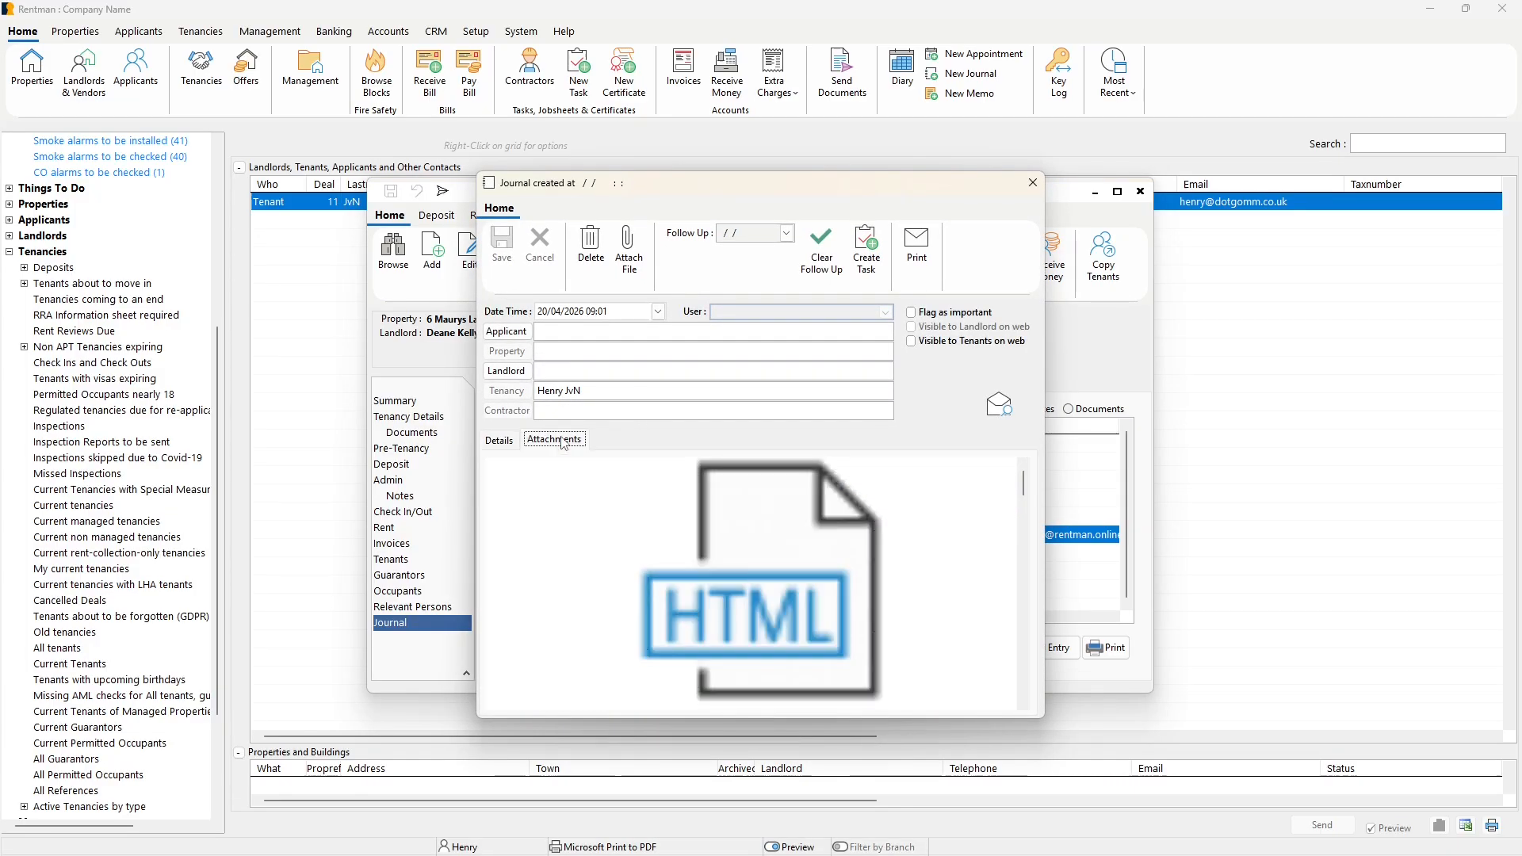
pyautogui.click(778, 530)
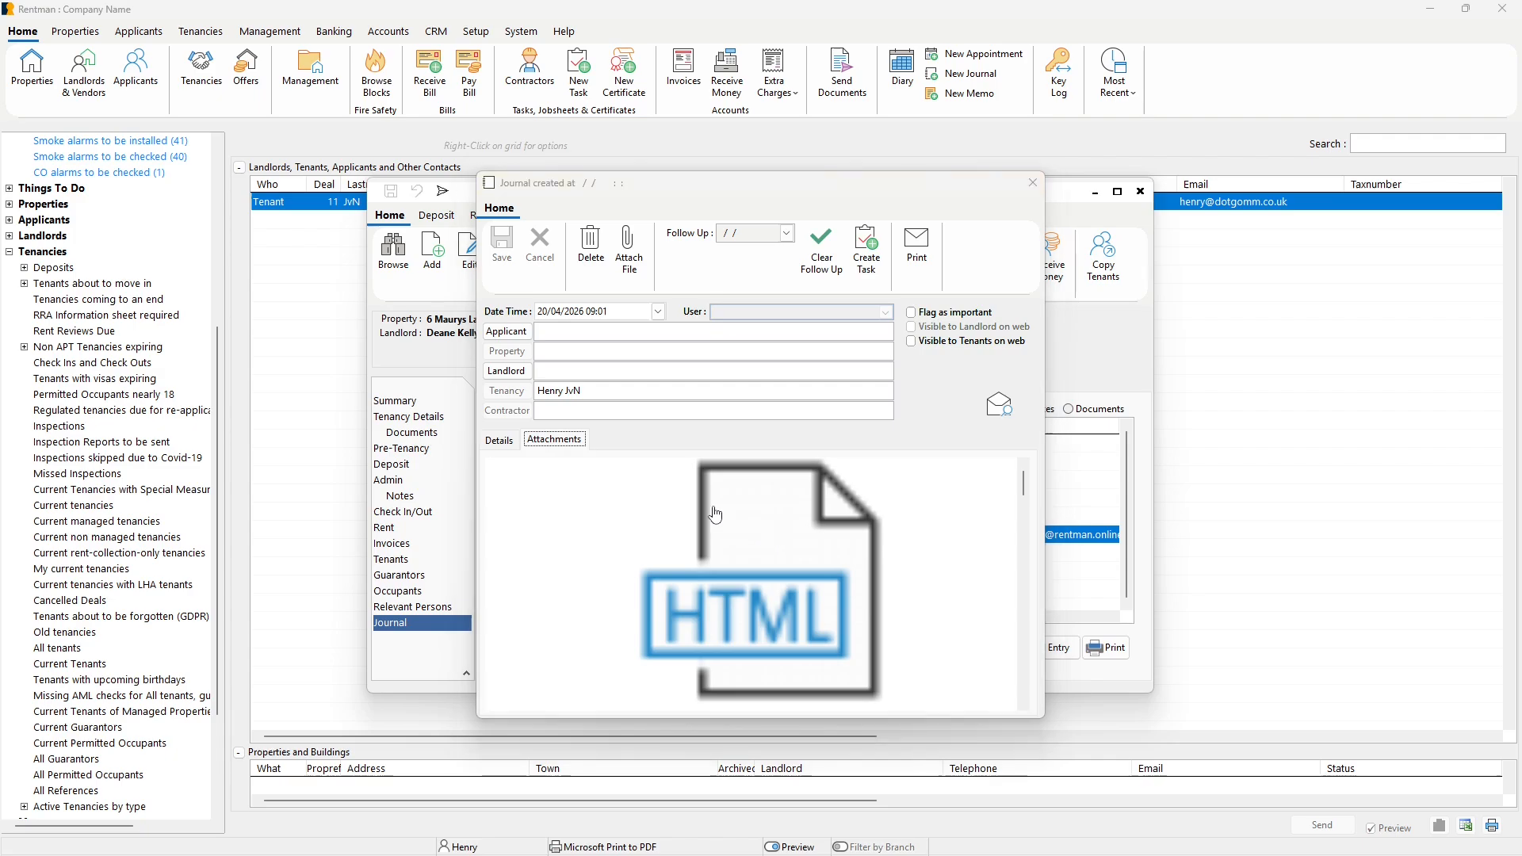
pyautogui.moveTo(0, 143); pyautogui.dragTo(118, 151)
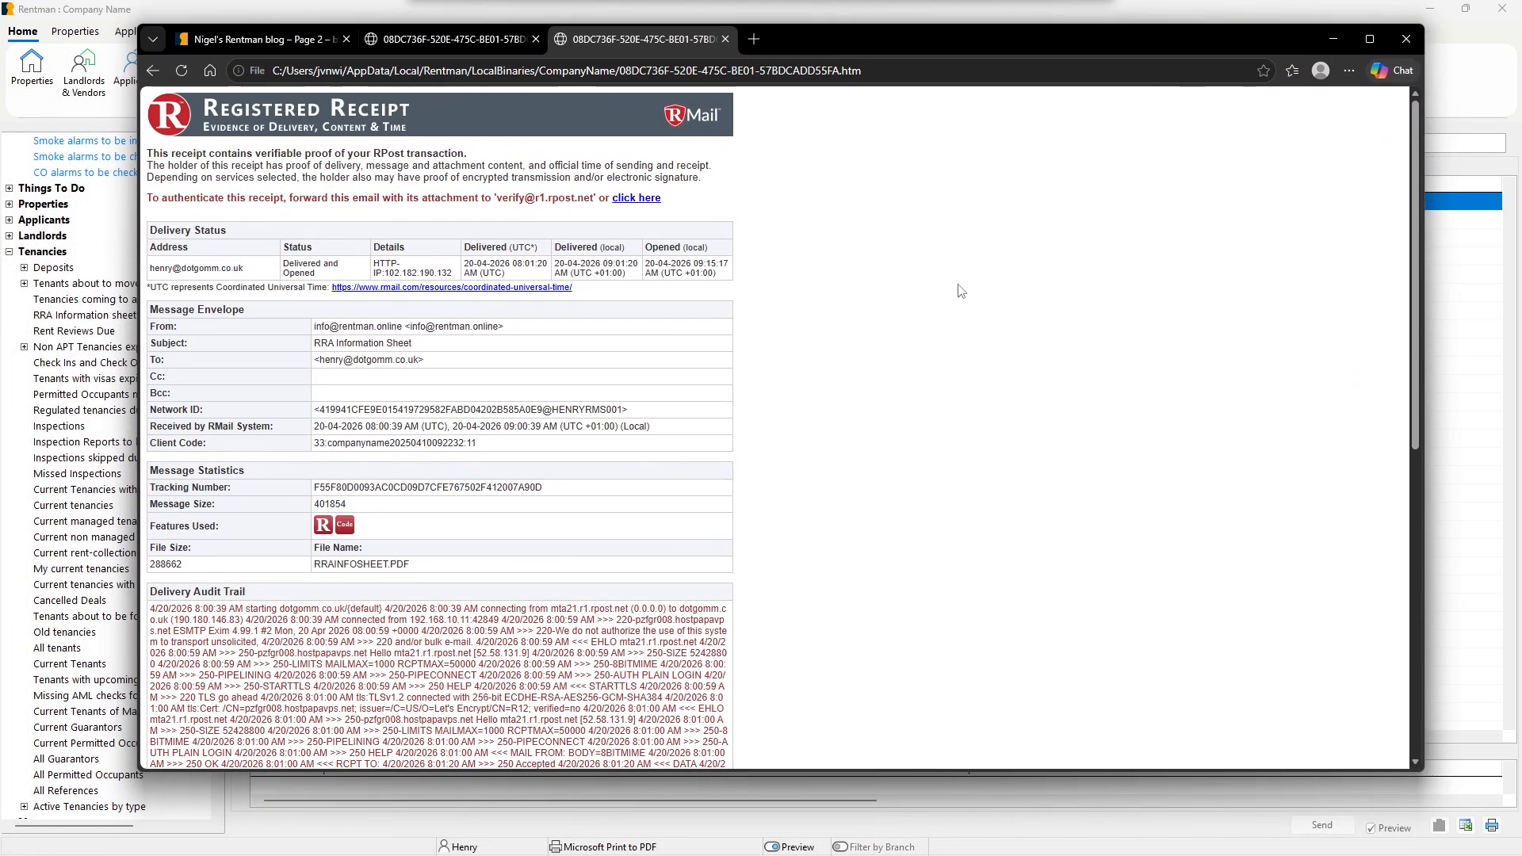
pyautogui.scroll(-5, 852, 283)
pyautogui.scroll(4, 852, 283)
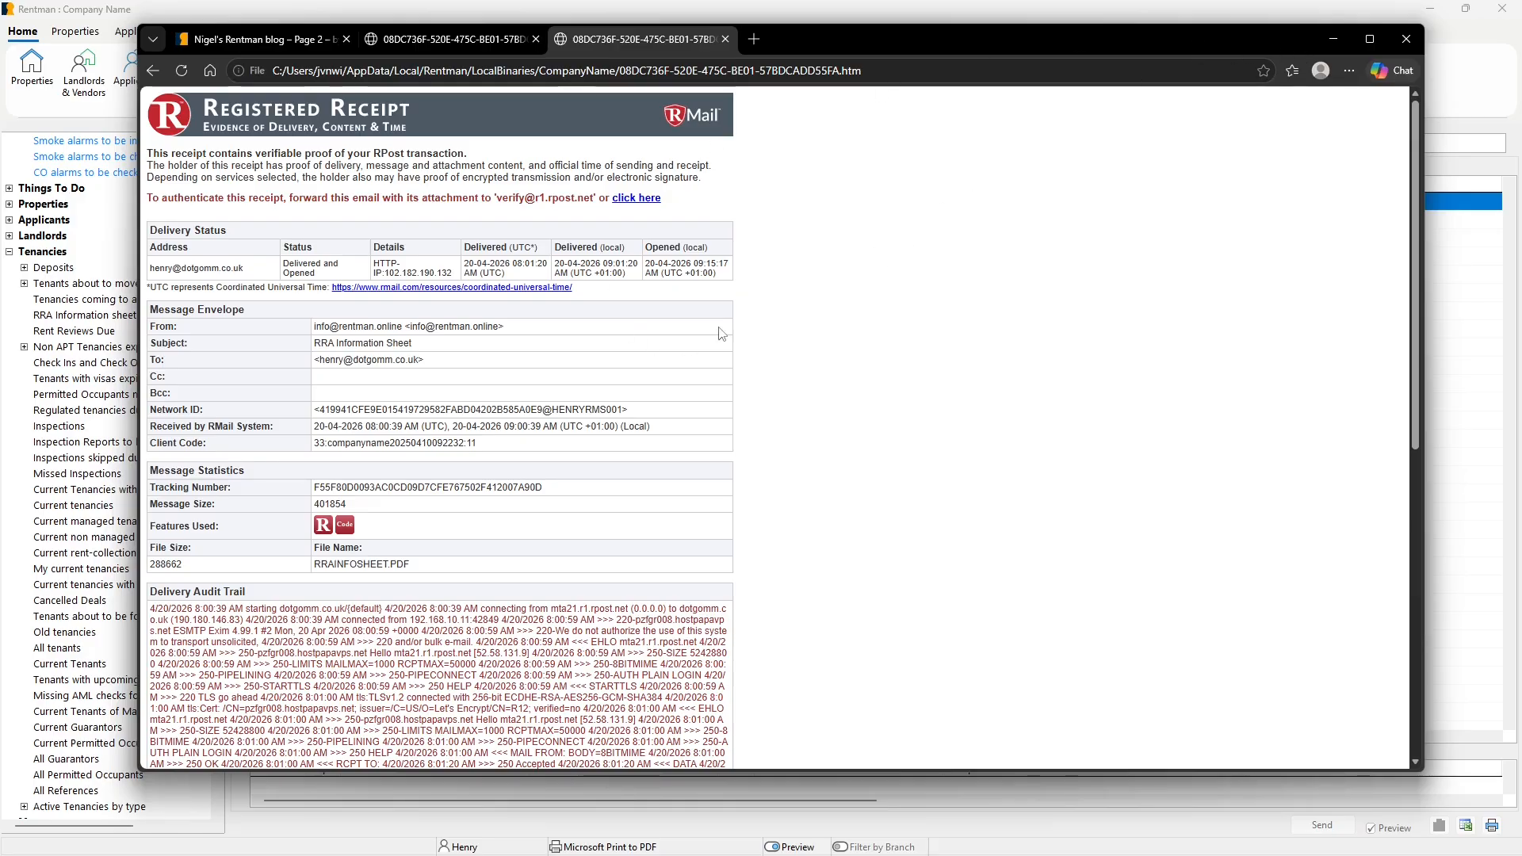
# Put away the receipt, close the tenancy record, and return to the list of tenancies requiring the RRA Information Sheet.
pyautogui.click(1334, 44)
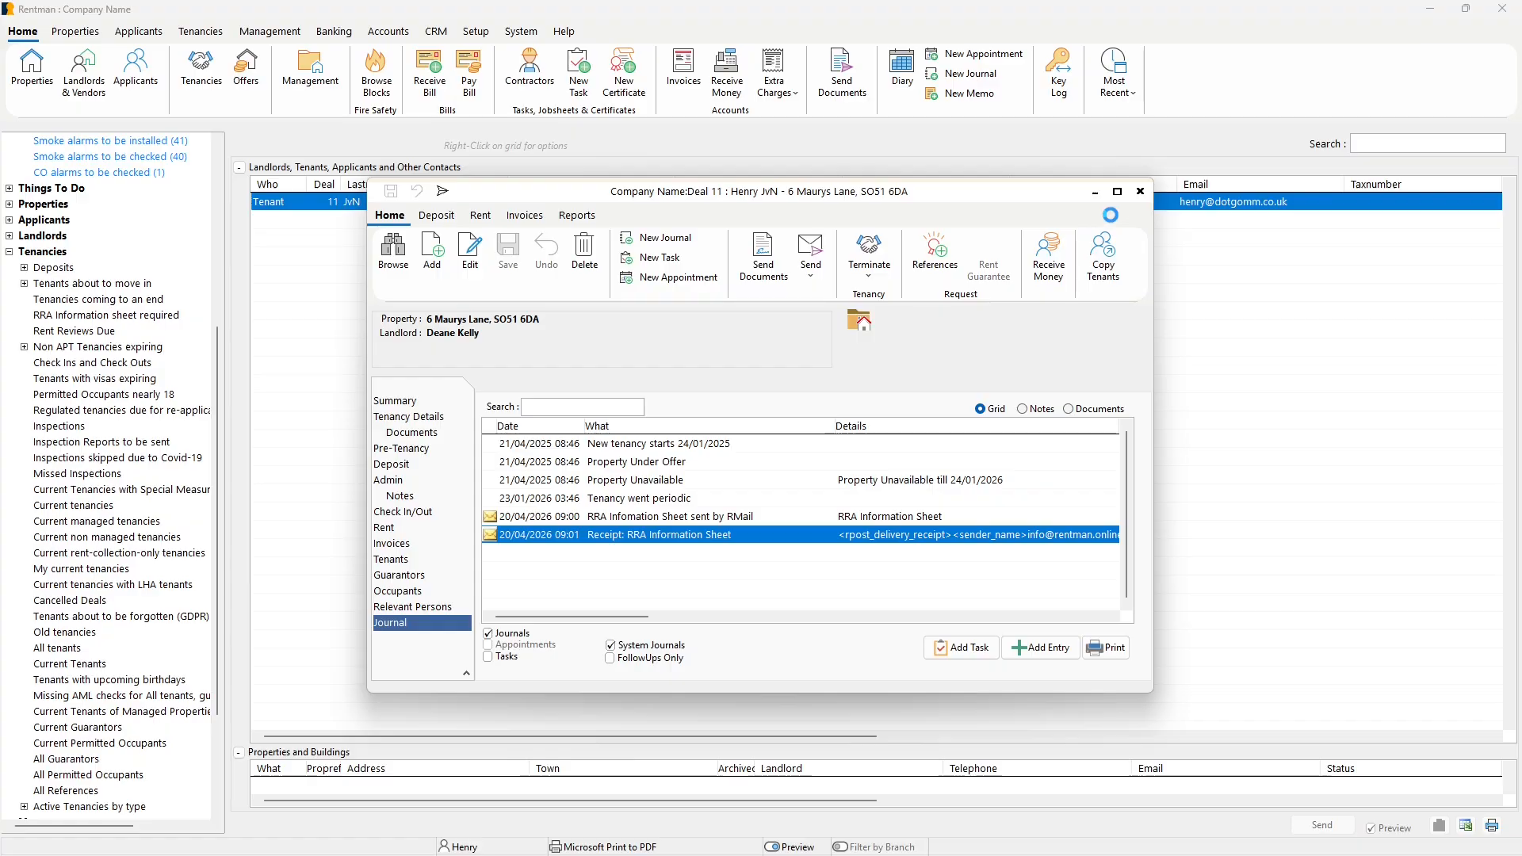
pyautogui.click(1139, 191)
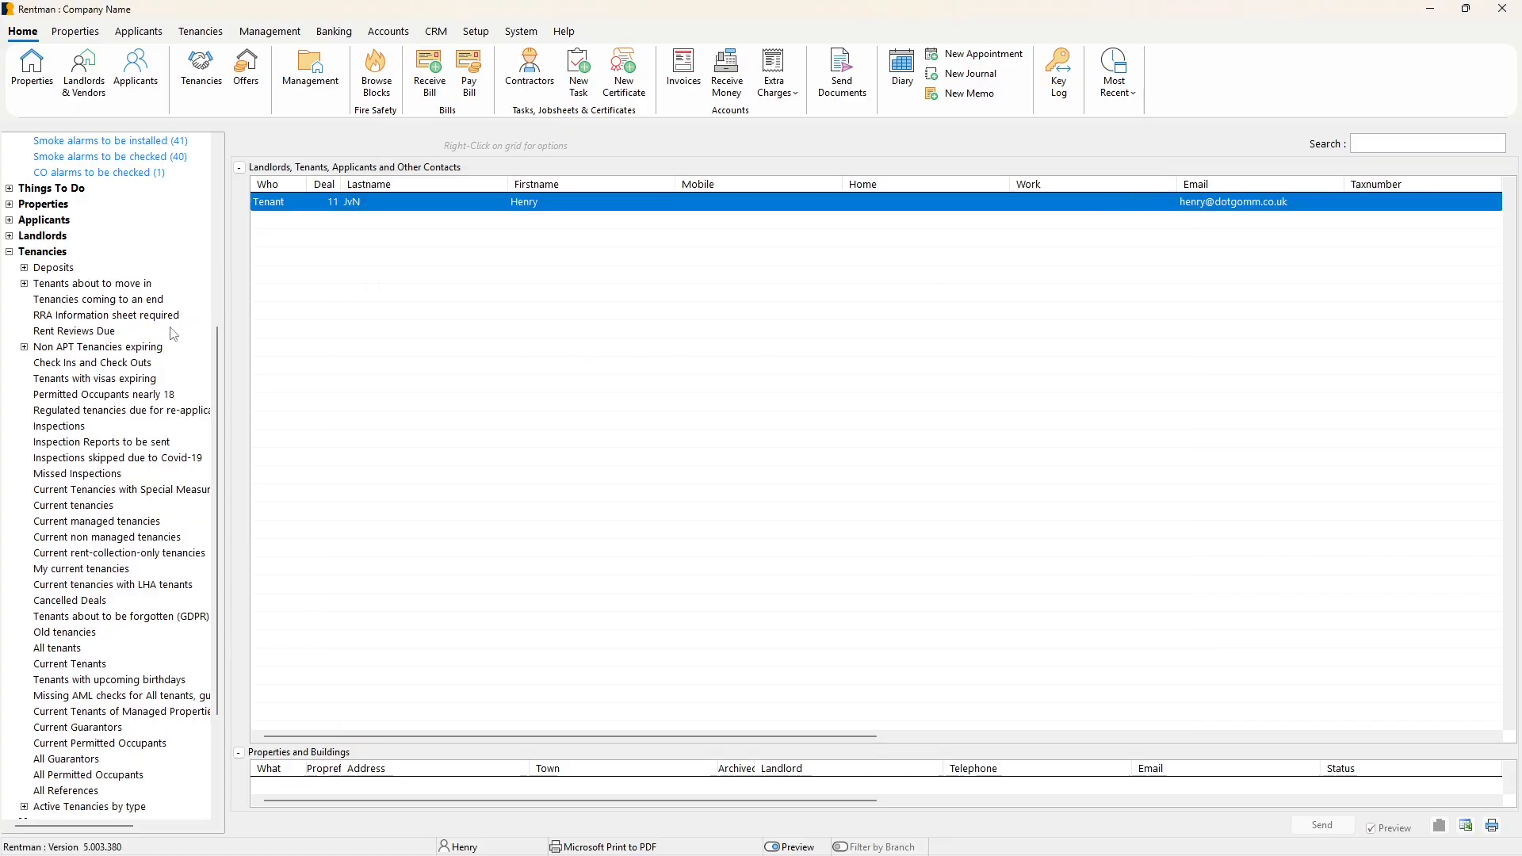
pyautogui.click(109, 317)
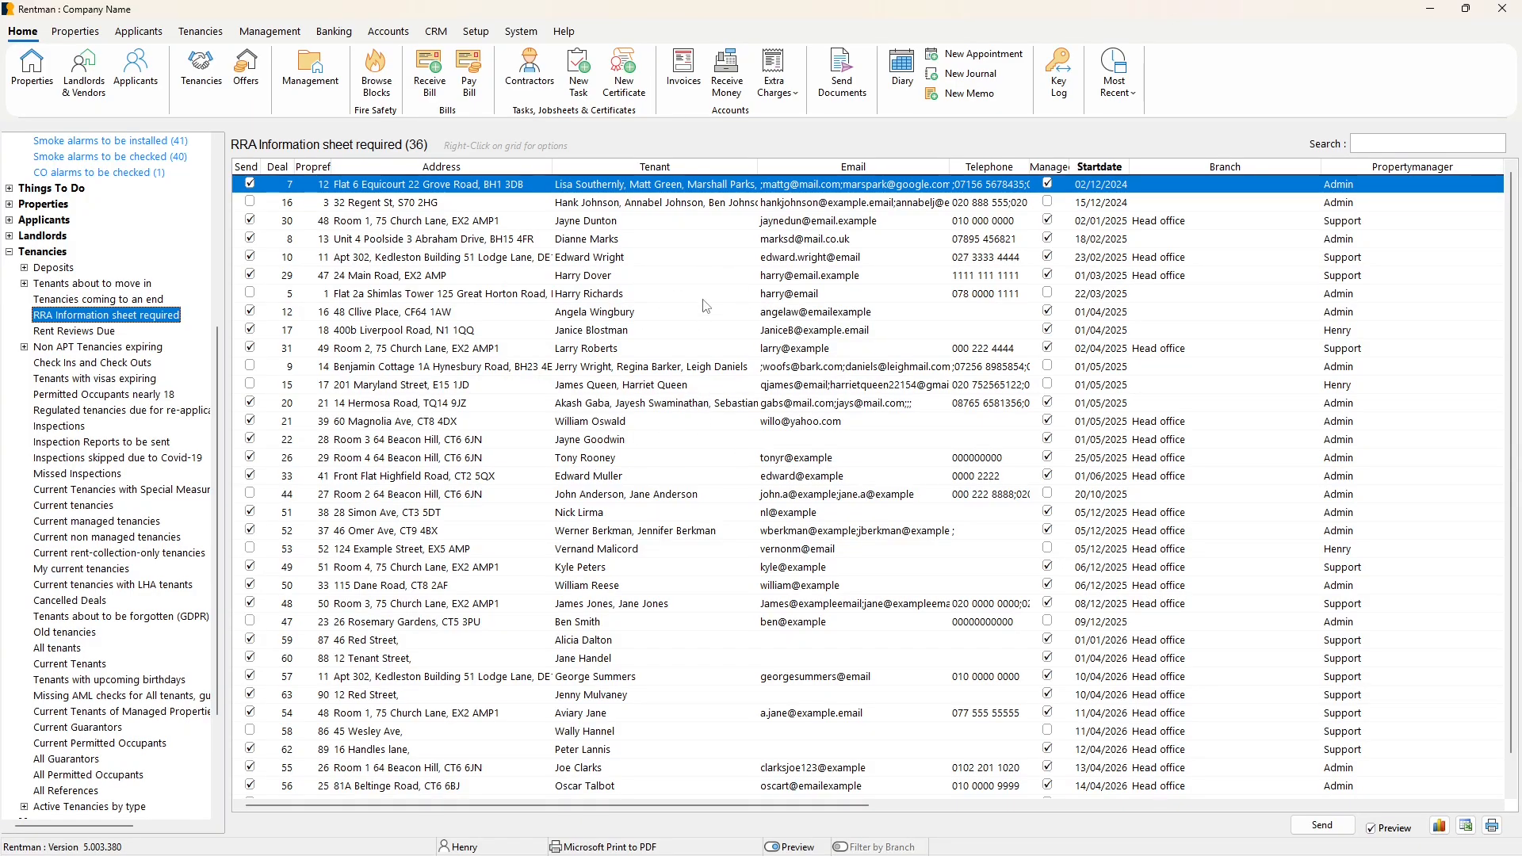
# Search the document templates for "rra" and open the RRA Cover Letter's text for modification.
pyautogui.click(478, 34)
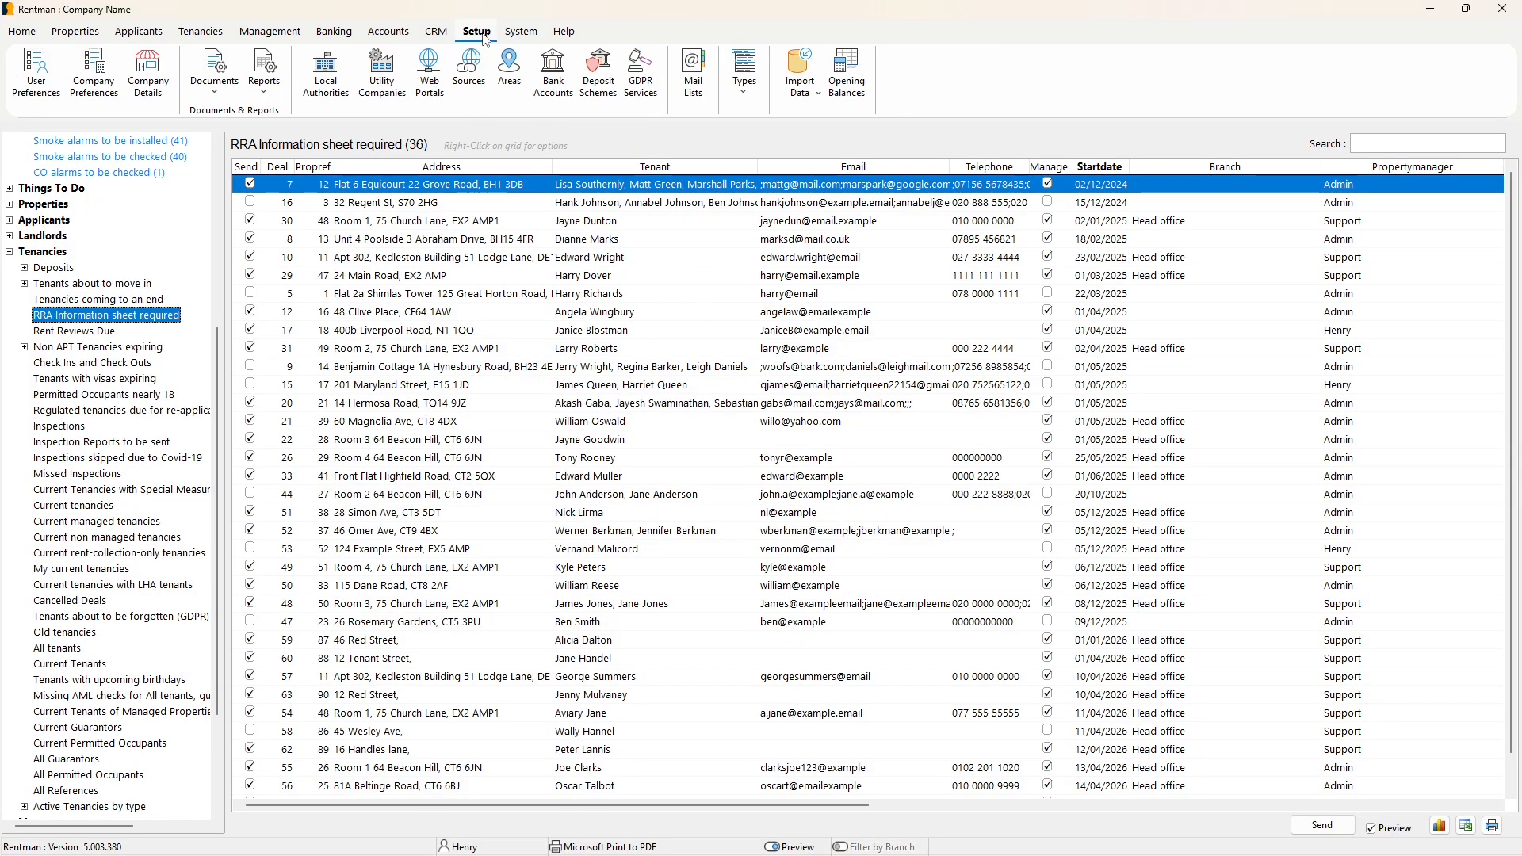
pyautogui.click(215, 79)
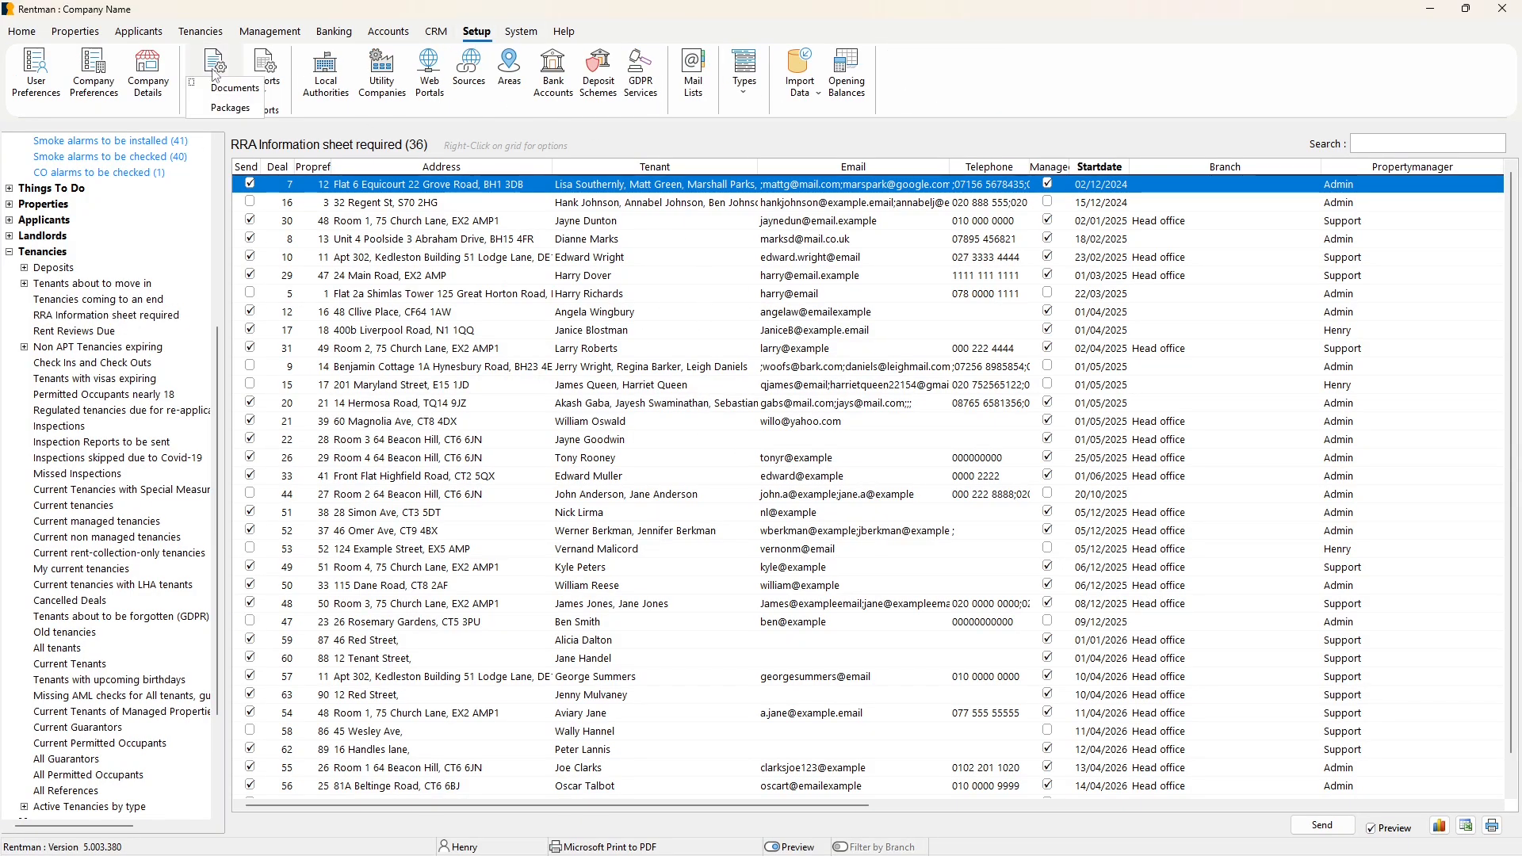
pyautogui.click(225, 91)
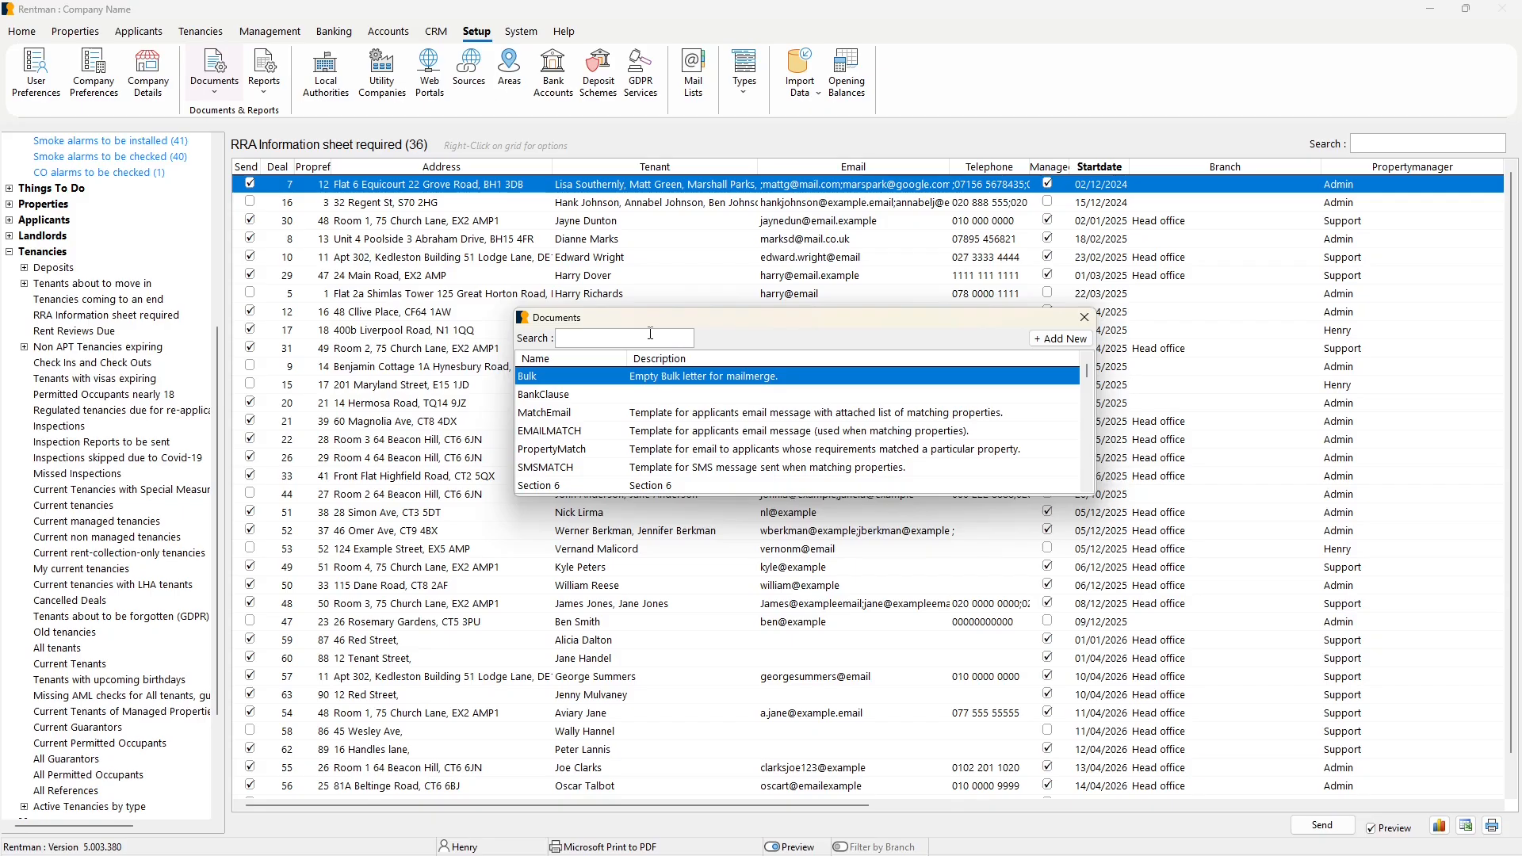
pyautogui.write('rra')
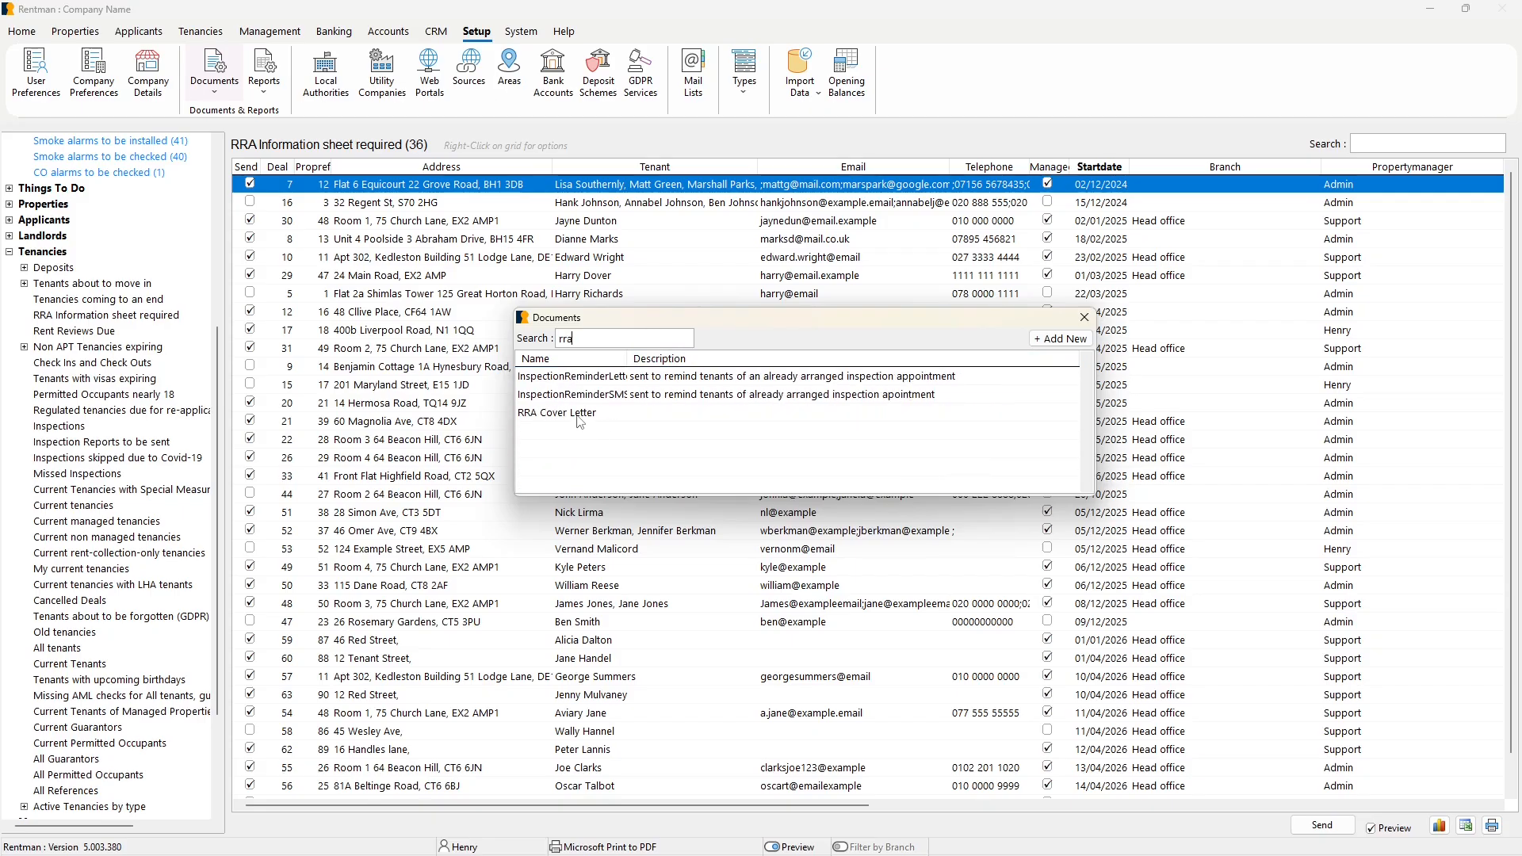
pyautogui.click(539, 418)
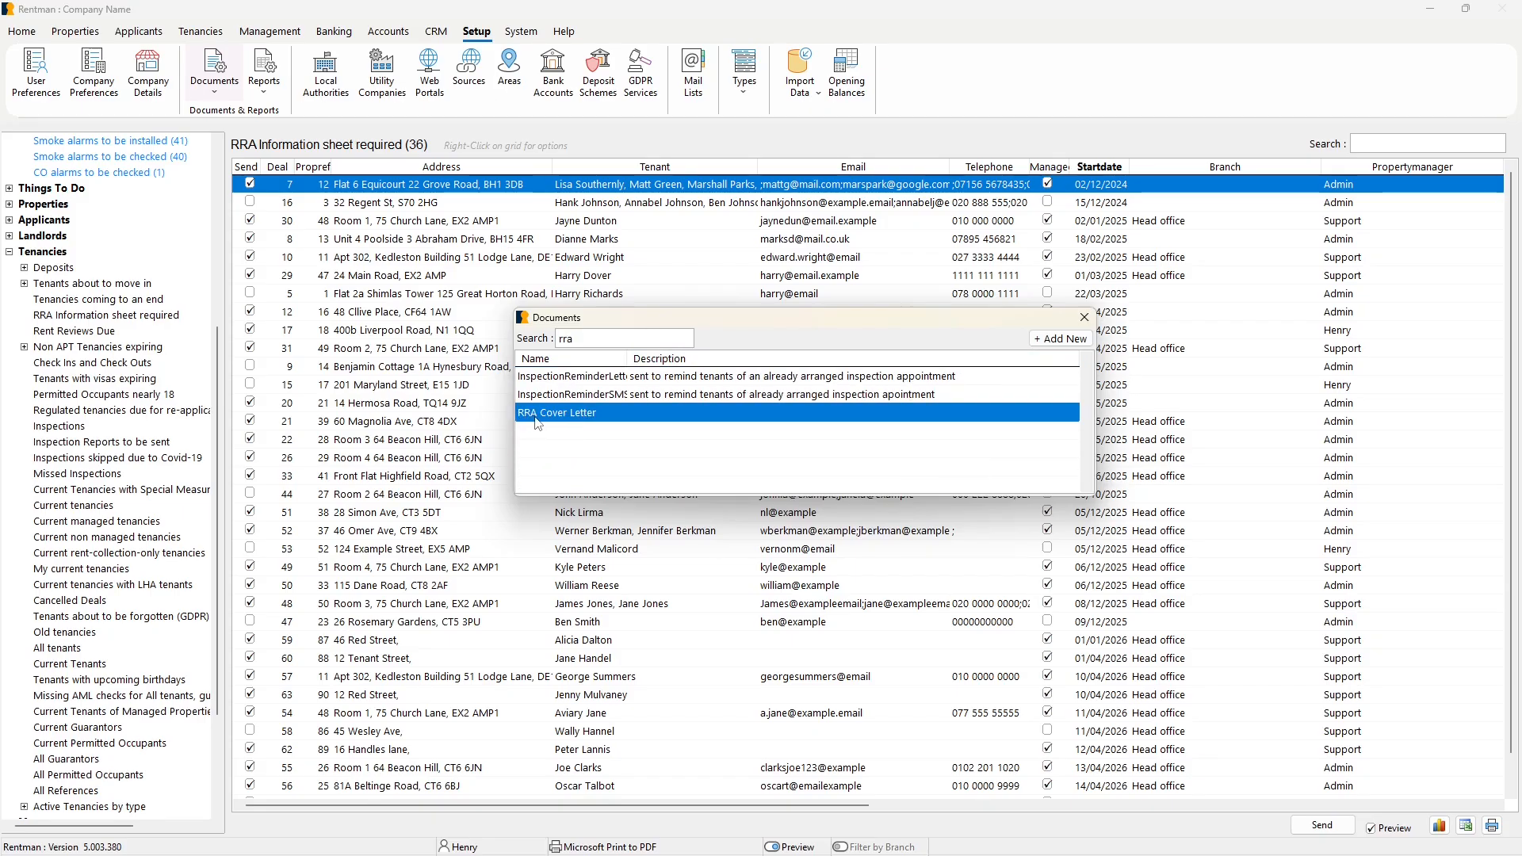
pyautogui.doubleClick(551, 420)
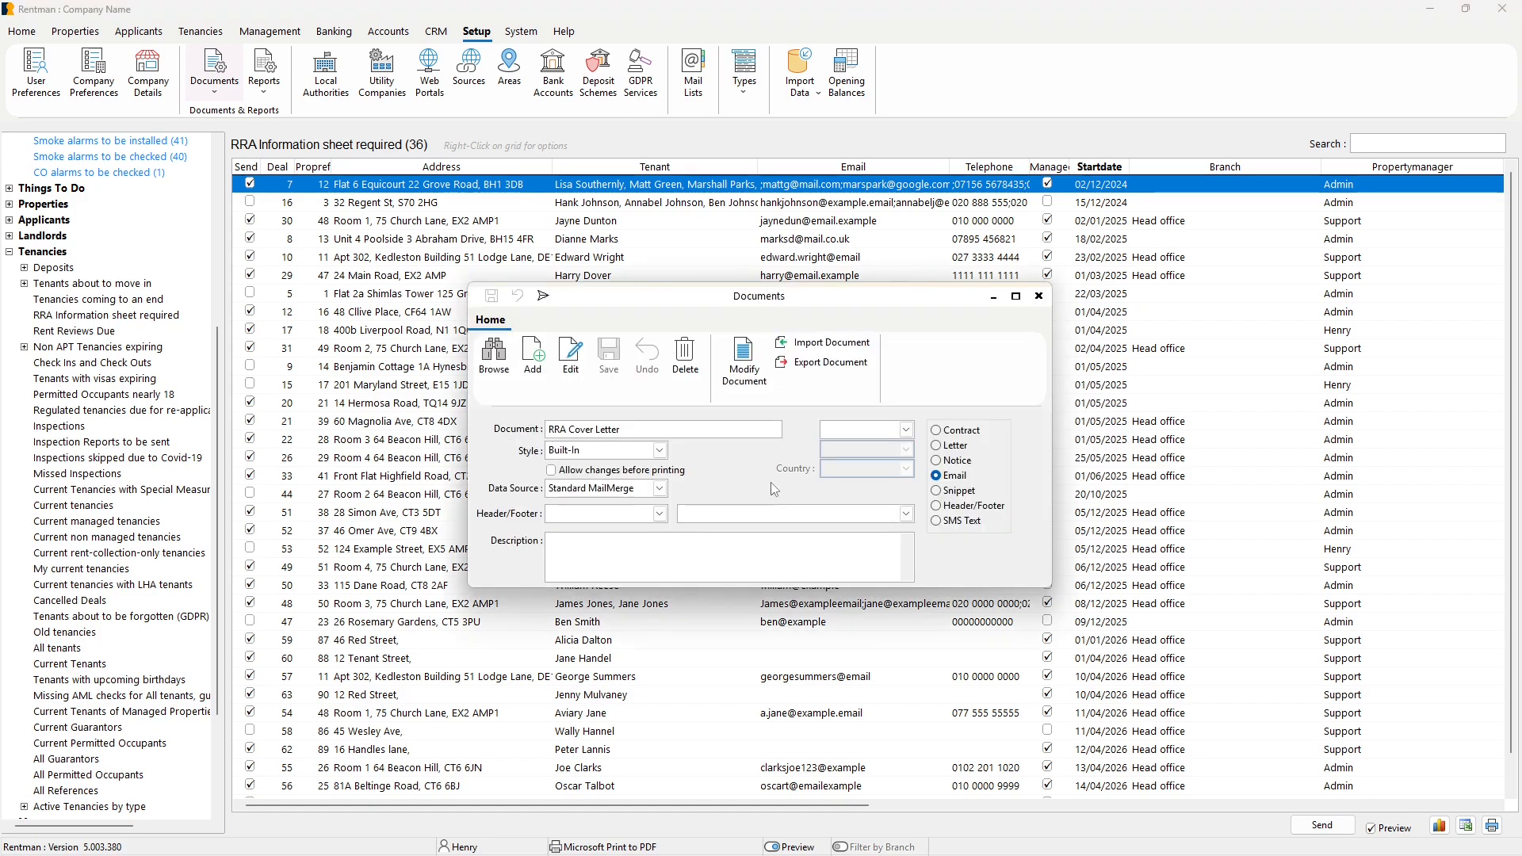
pyautogui.click(746, 365)
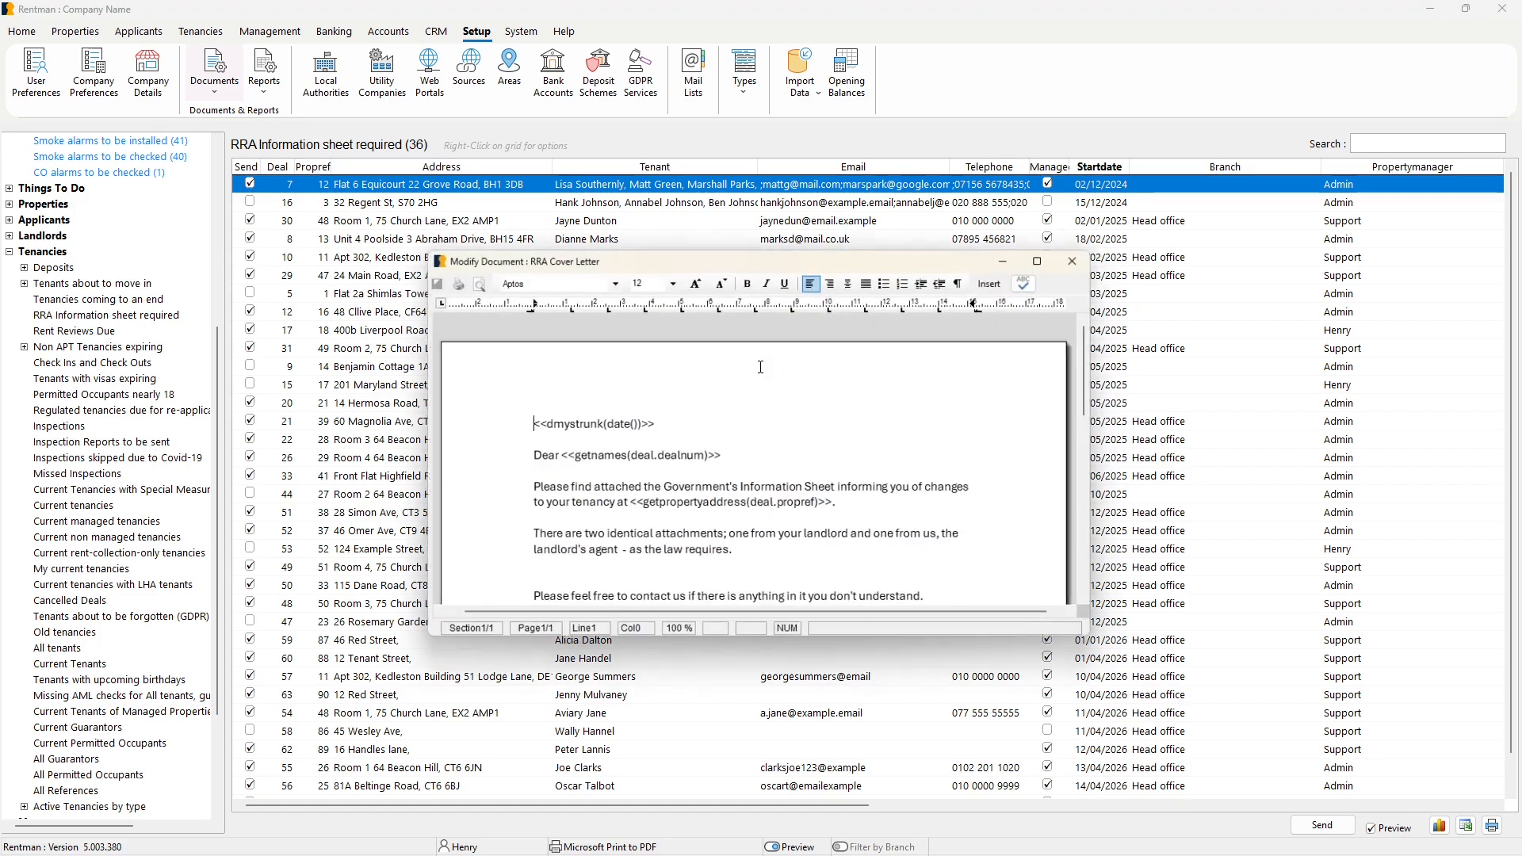
# Examine the RRA Cover Letter's merge fields for the date, tenant names, property address and company name.
pyautogui.scroll(-3, 775, 499)
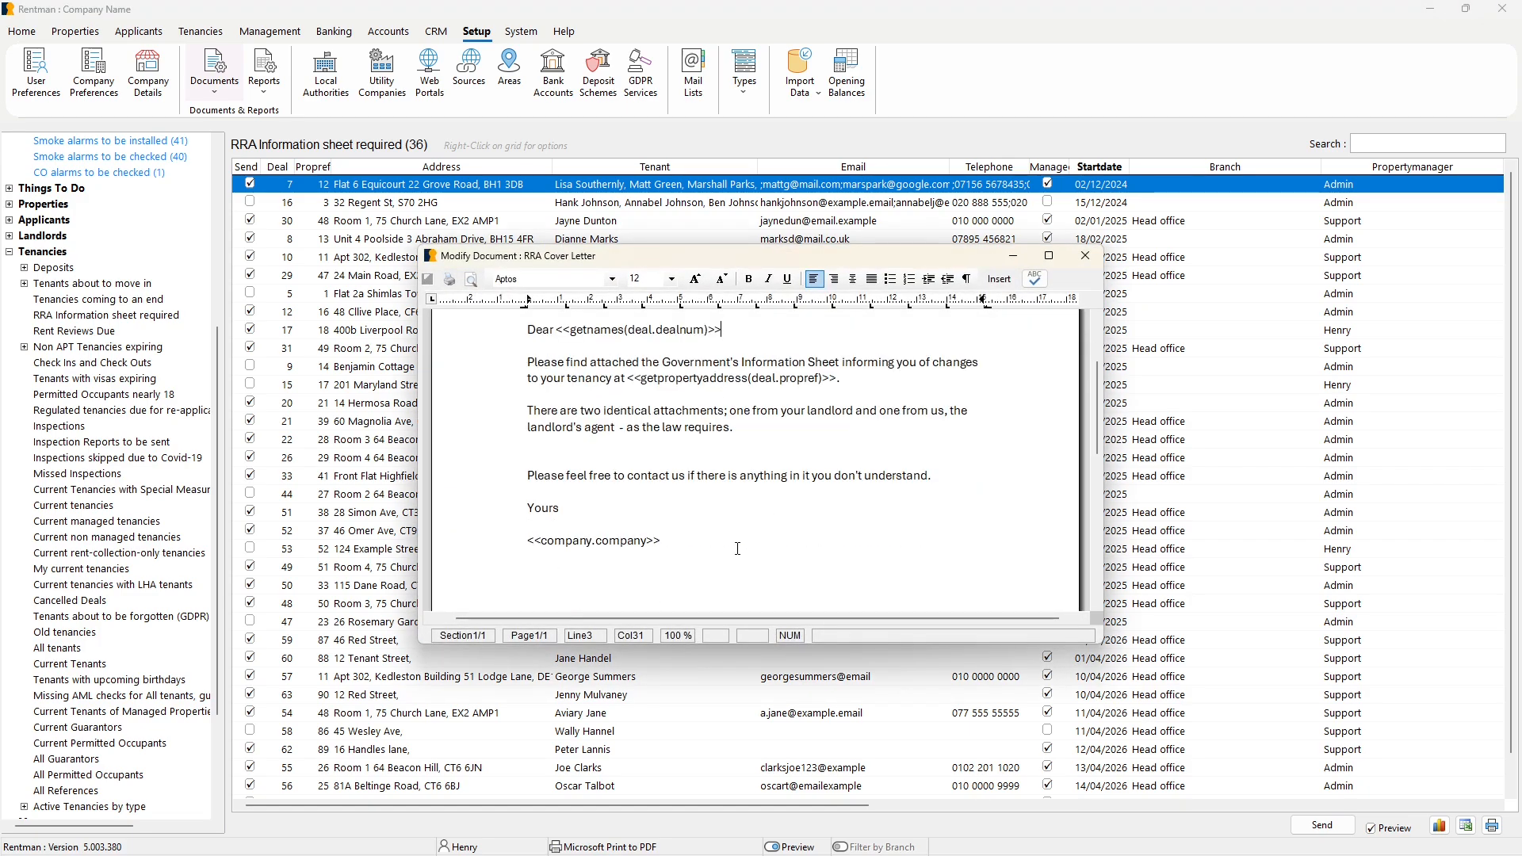
pyautogui.scroll(2, 737, 548)
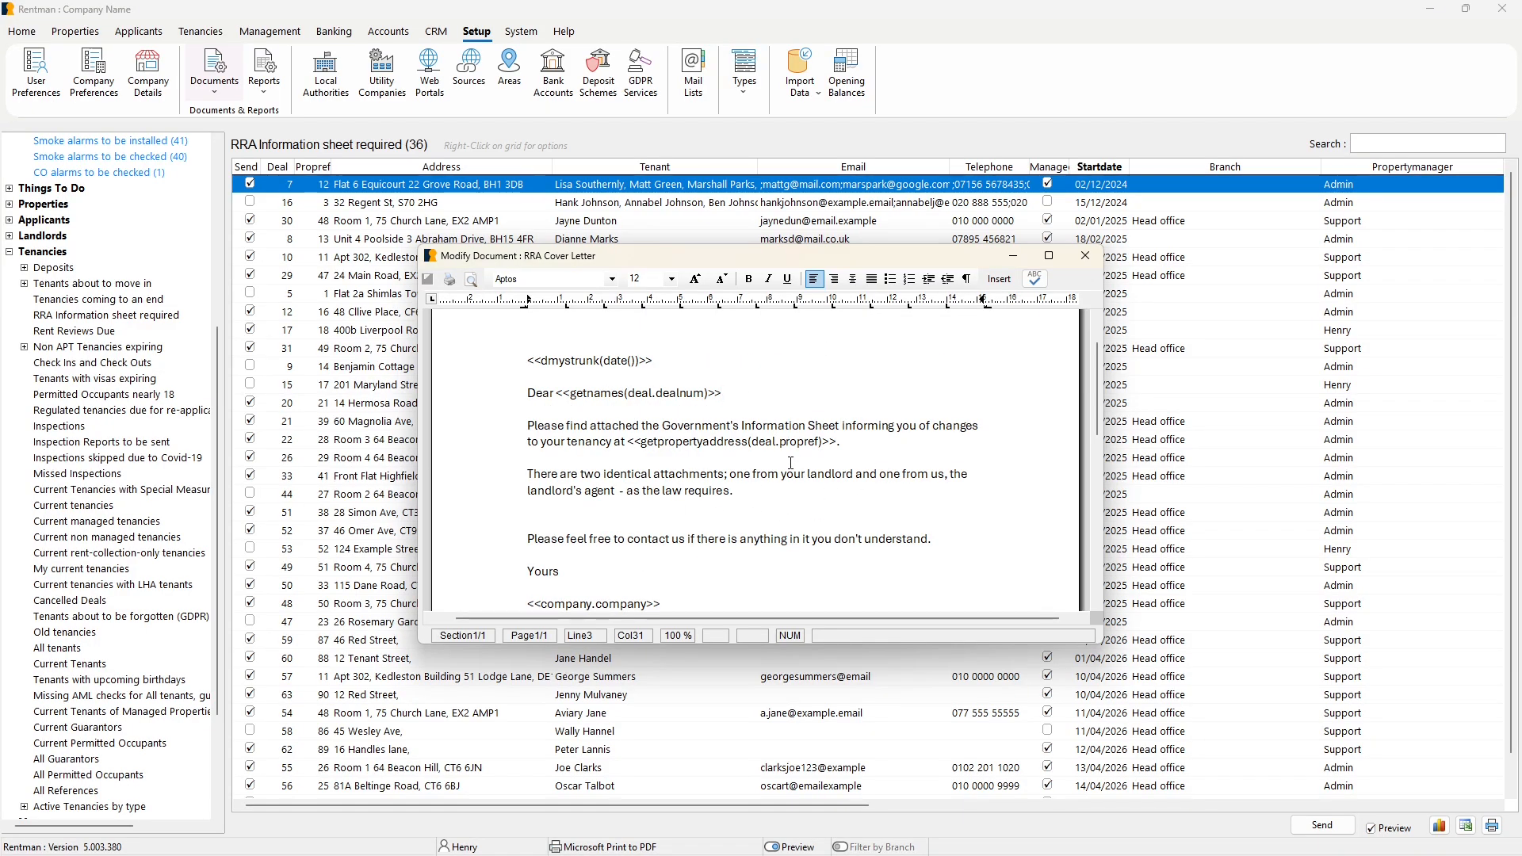
pyautogui.moveTo(664, 354); pyautogui.dragTo(535, 357)
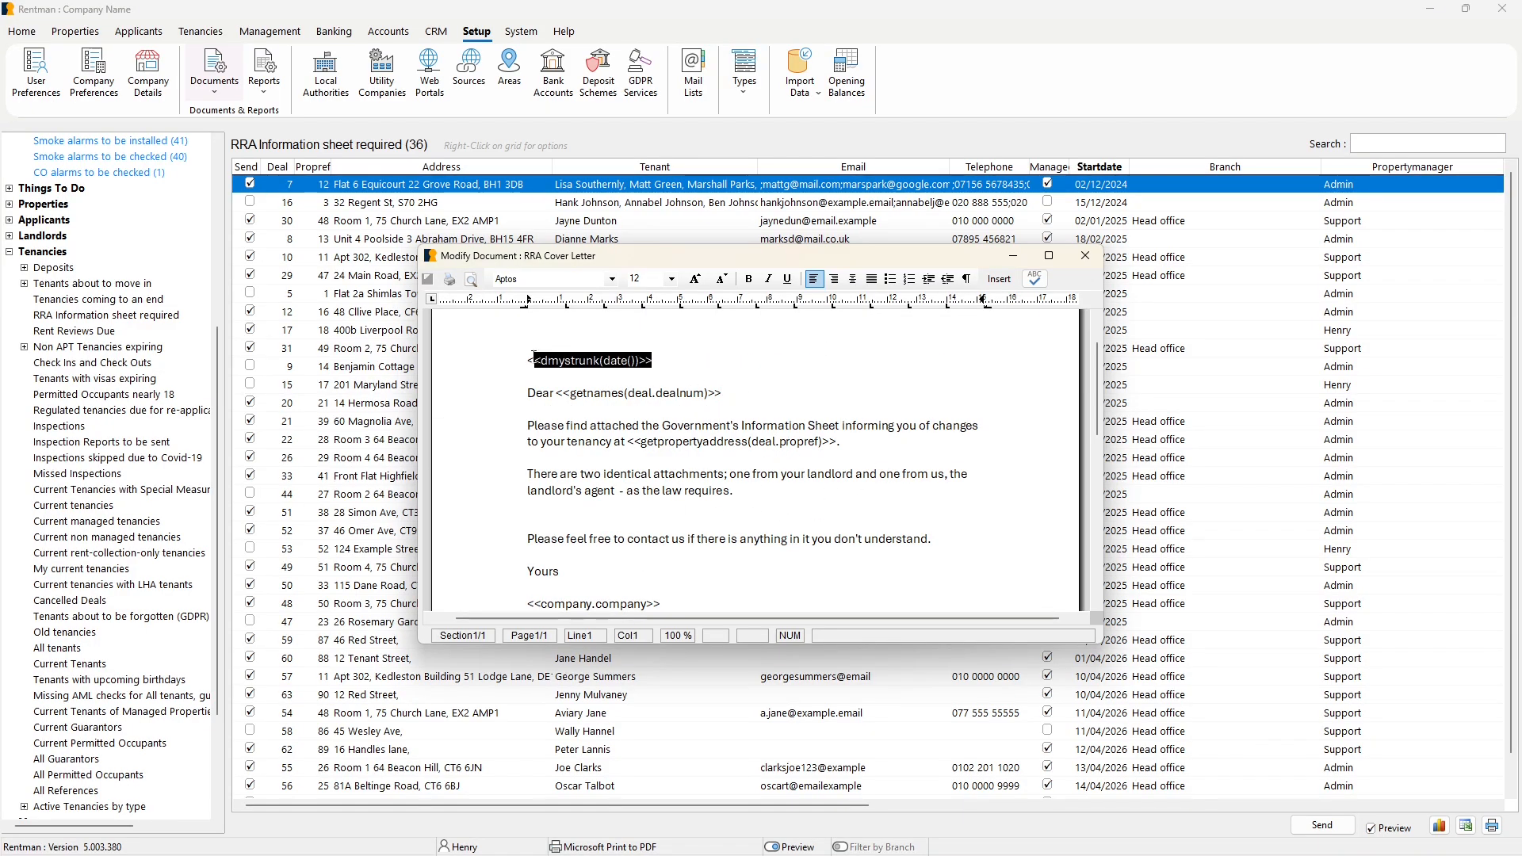
pyautogui.moveTo(721, 394); pyautogui.dragTo(563, 456)
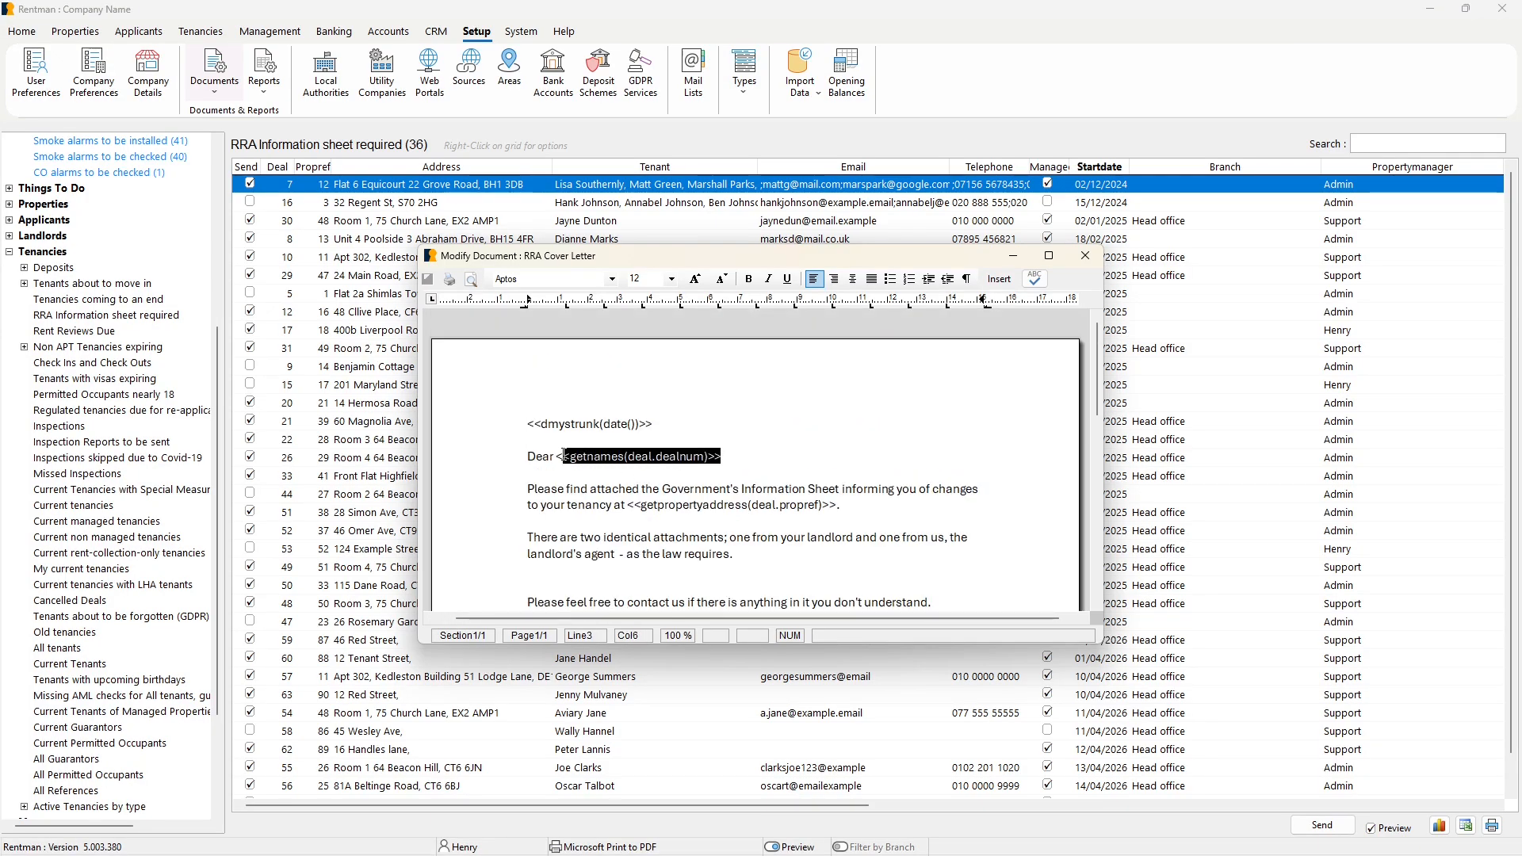
pyautogui.moveTo(673, 421); pyautogui.dragTo(507, 426)
pyautogui.moveTo(724, 457); pyautogui.dragTo(555, 460)
pyautogui.moveTo(836, 505); pyautogui.dragTo(524, 530)
pyautogui.scroll(-3, 649, 507)
pyautogui.click(661, 540)
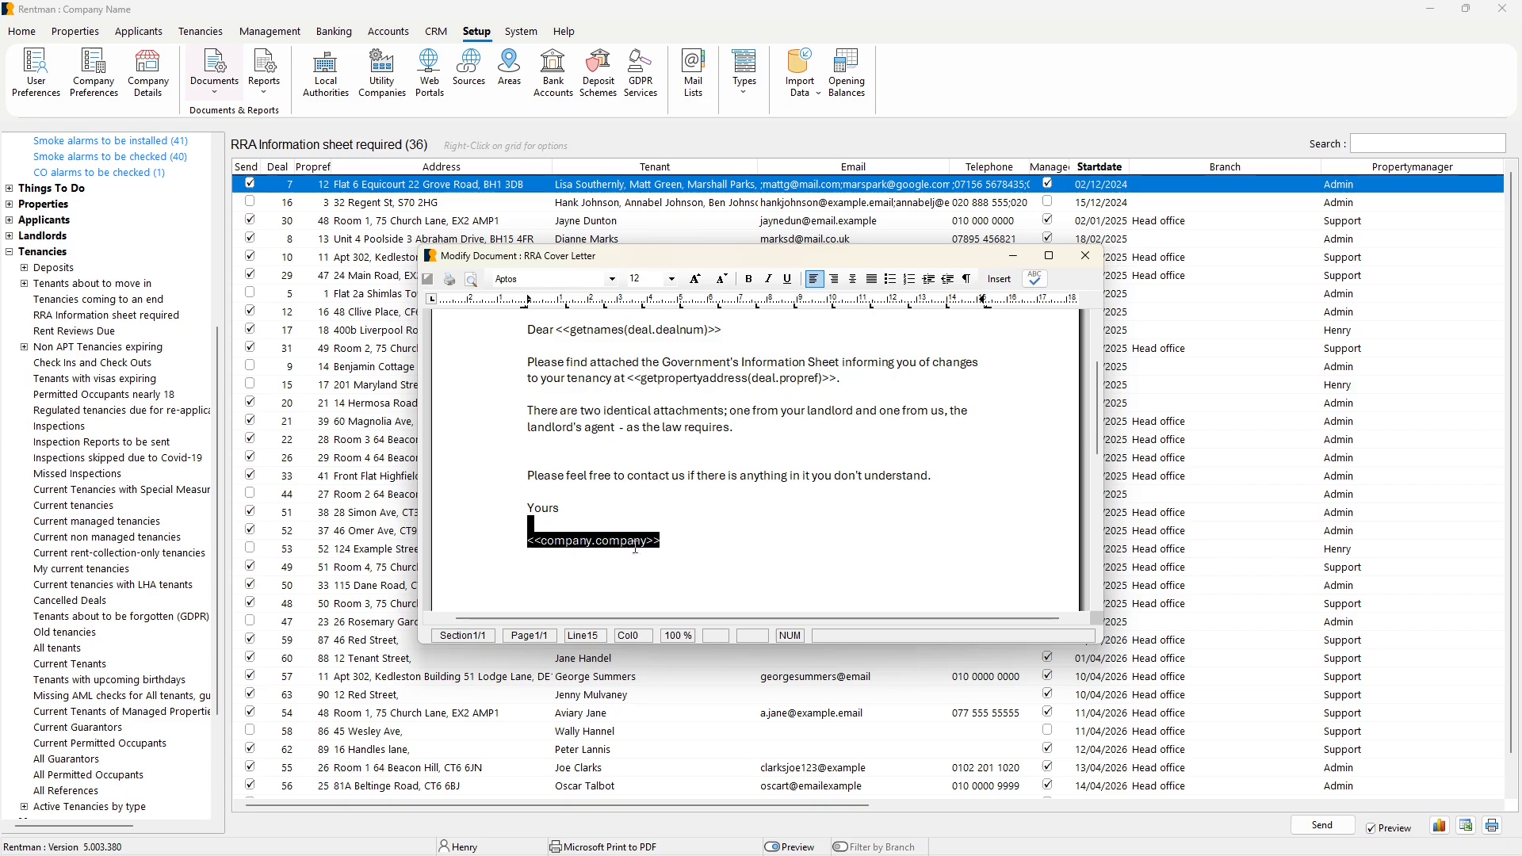
pyautogui.click(660, 559)
# Review the cover letter's wording from start to finish, and close the template without making changes.
pyautogui.scroll(2, 812, 488)
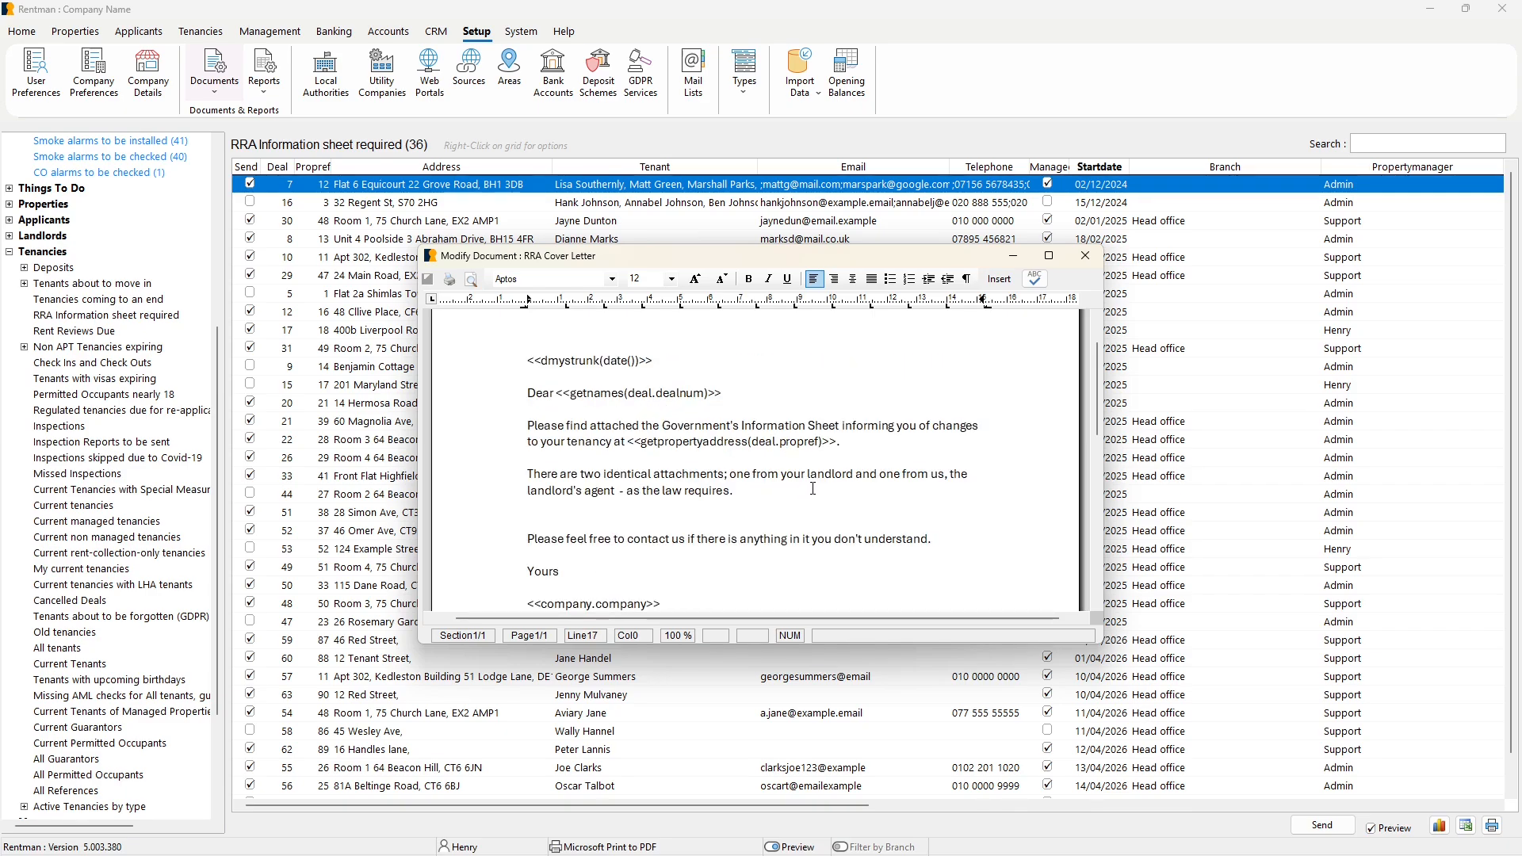
pyautogui.scroll(-2, 811, 497)
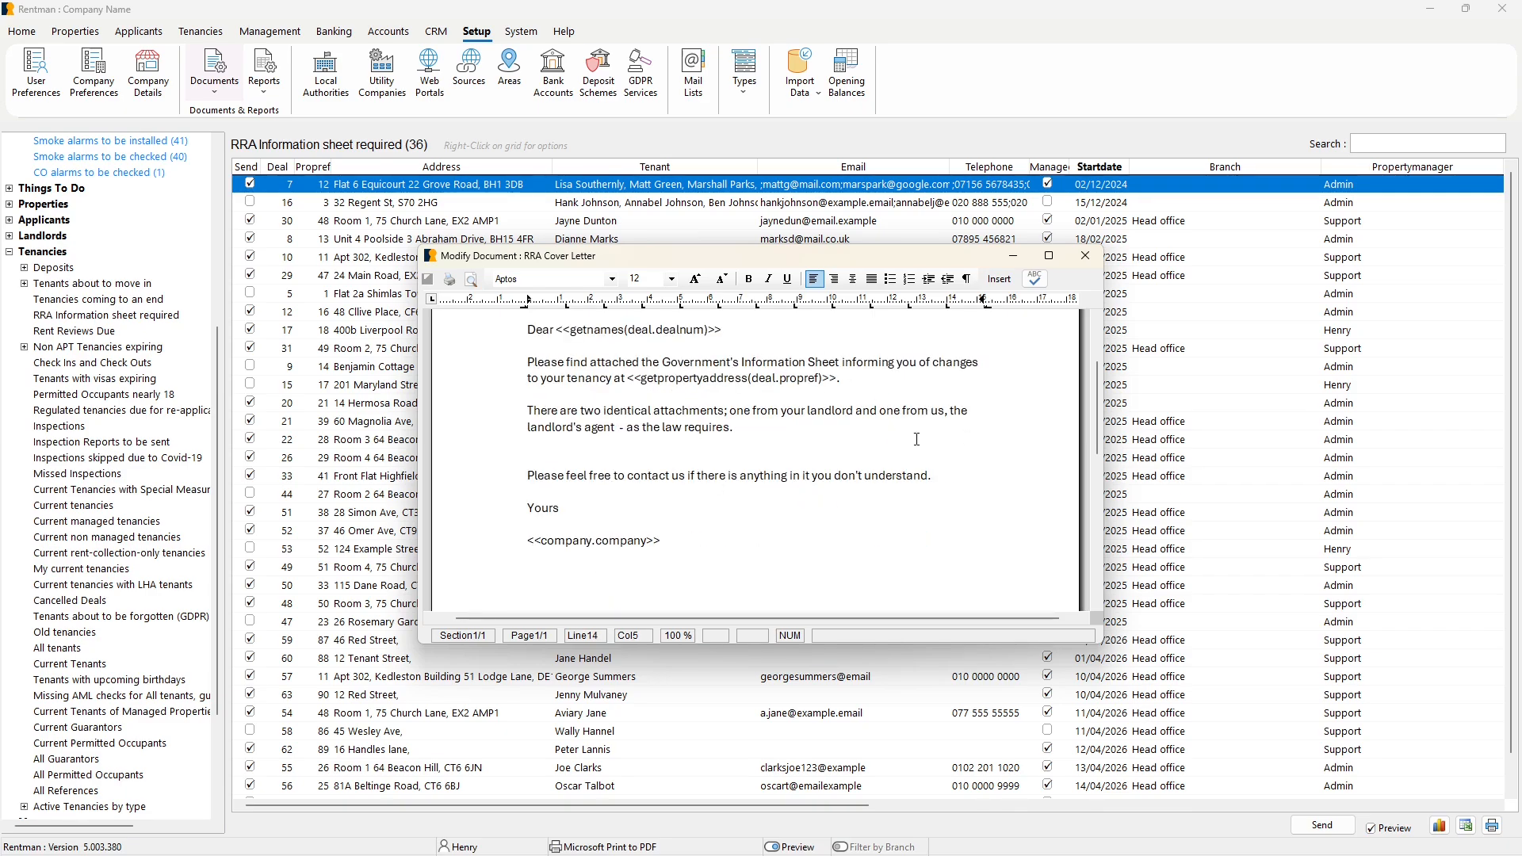
pyautogui.scroll(2, 905, 497)
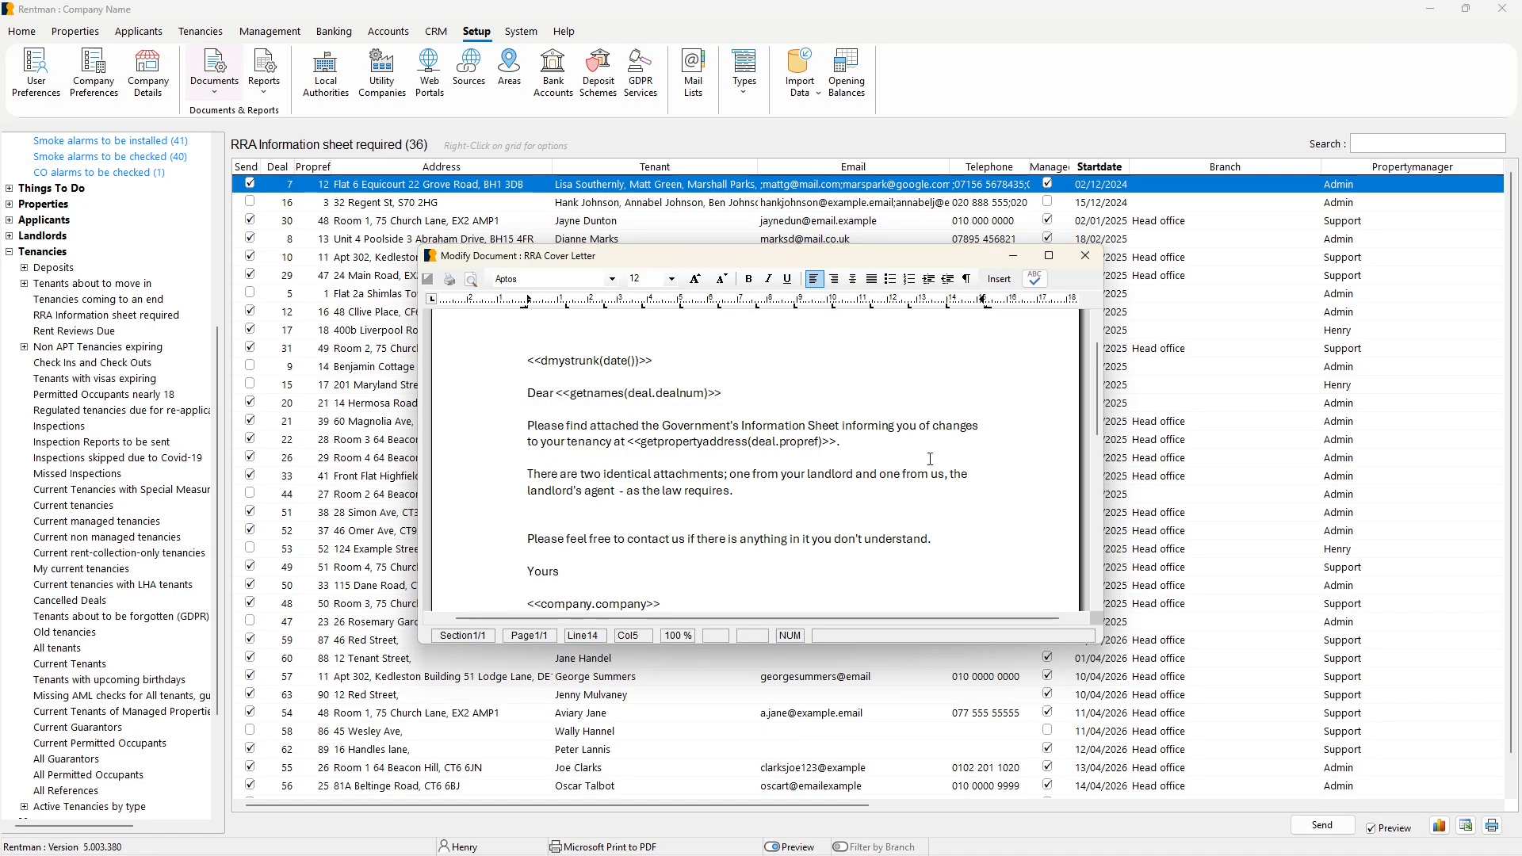
pyautogui.click(990, 472)
pyautogui.click(1085, 256)
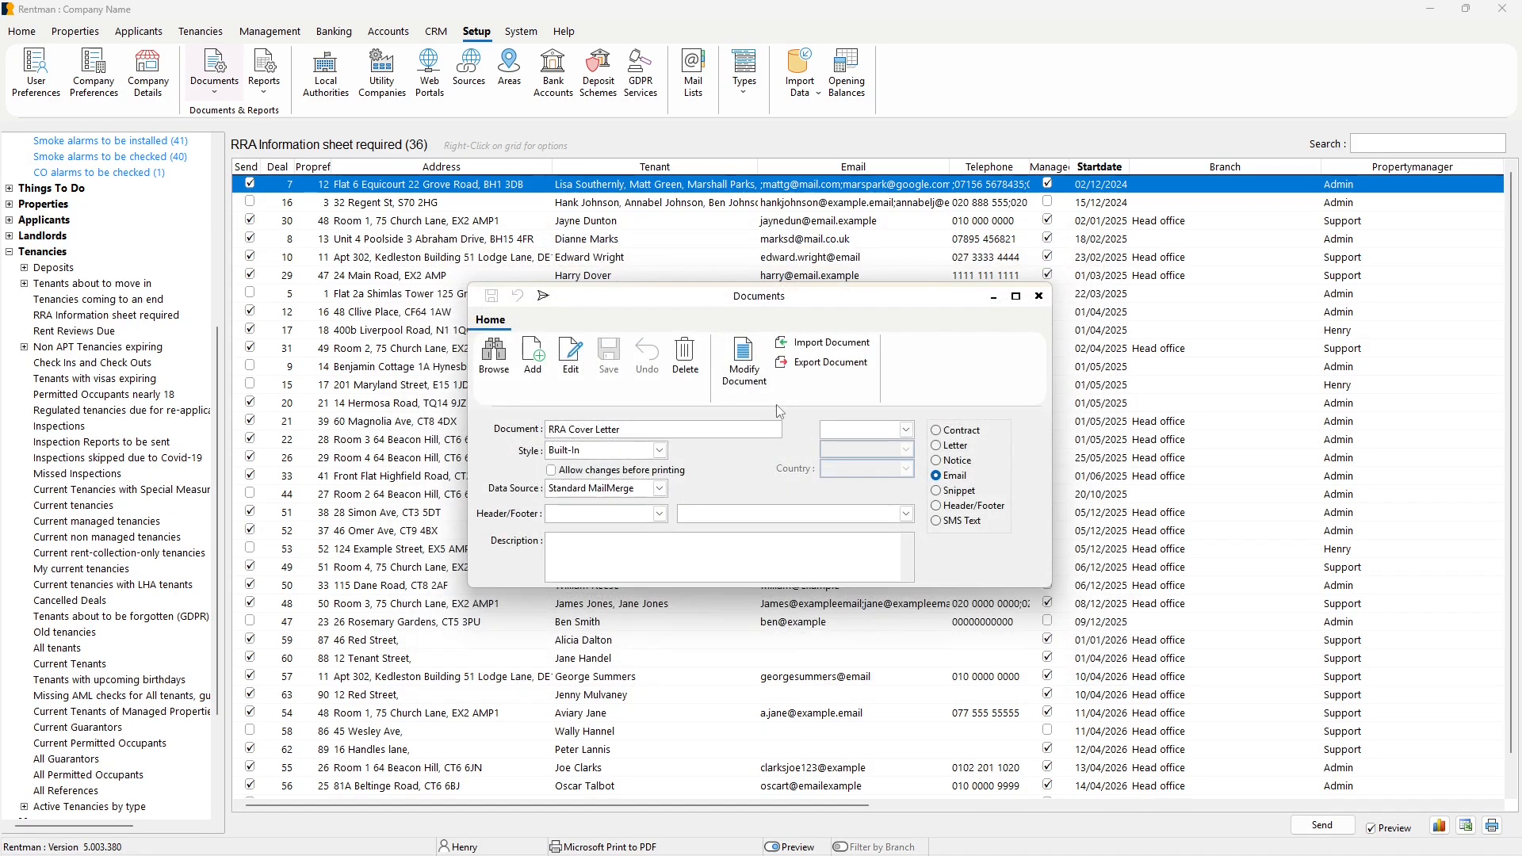
pyautogui.click(1039, 299)
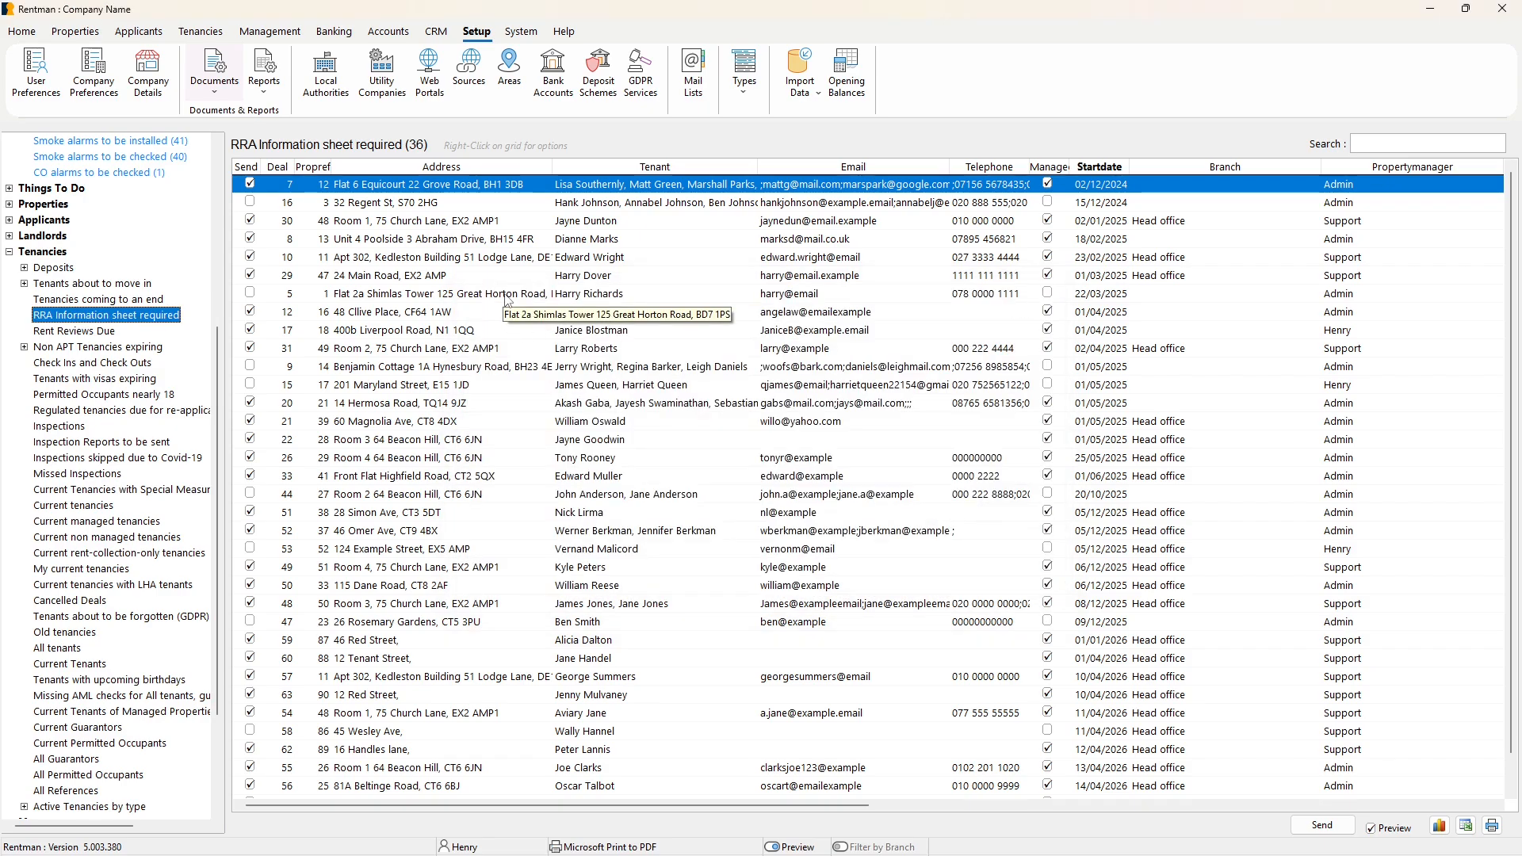
# Open the RRA Information Sheet document package, check its included PDFs, email recipient and cover letter, and close it.
pyautogui.click(215, 76)
pyautogui.click(221, 88)
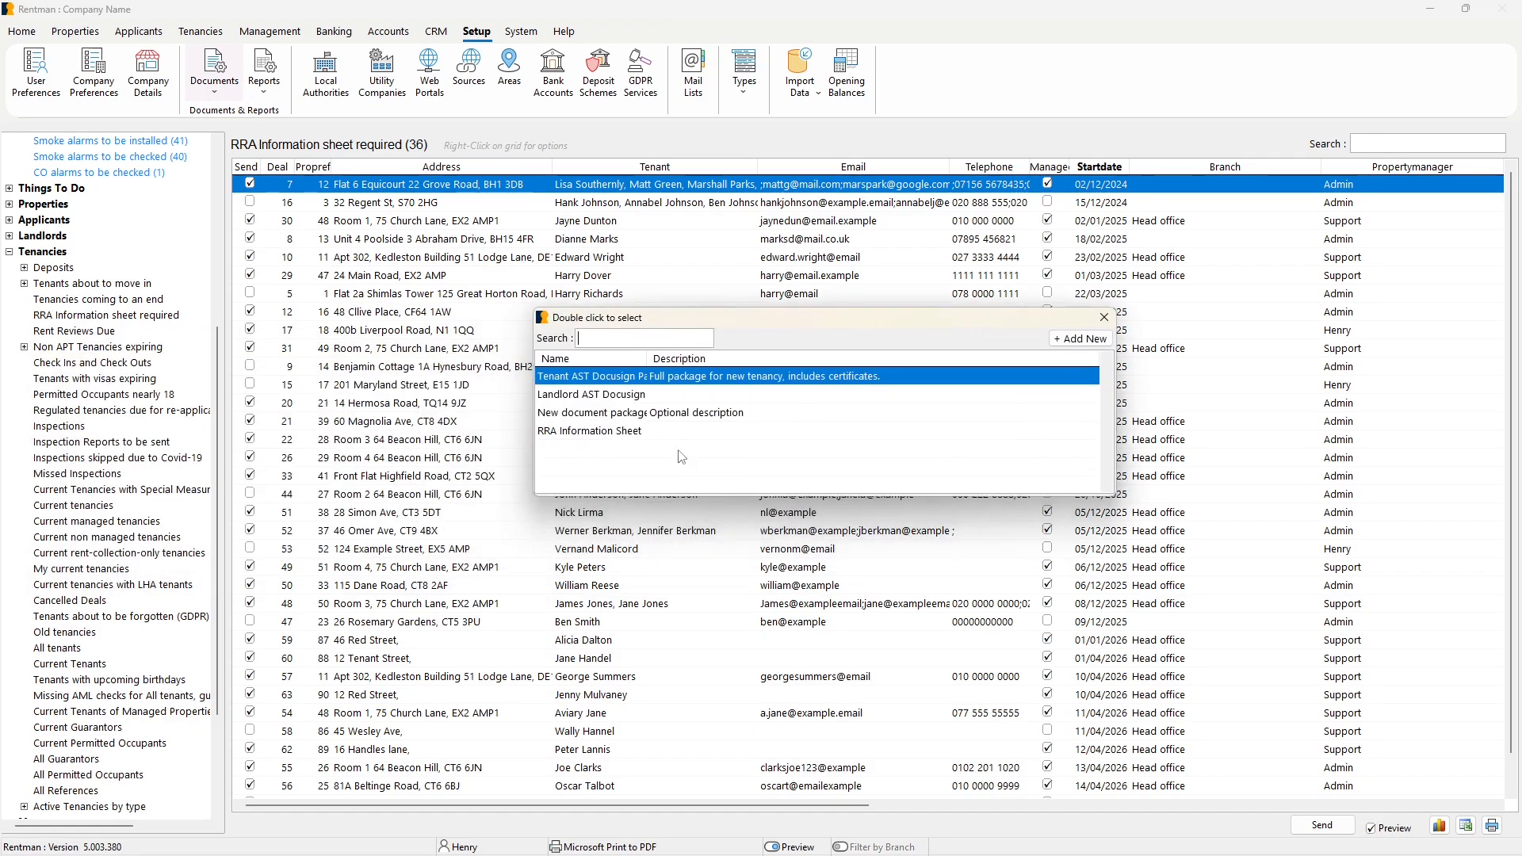
pyautogui.doubleClick(622, 434)
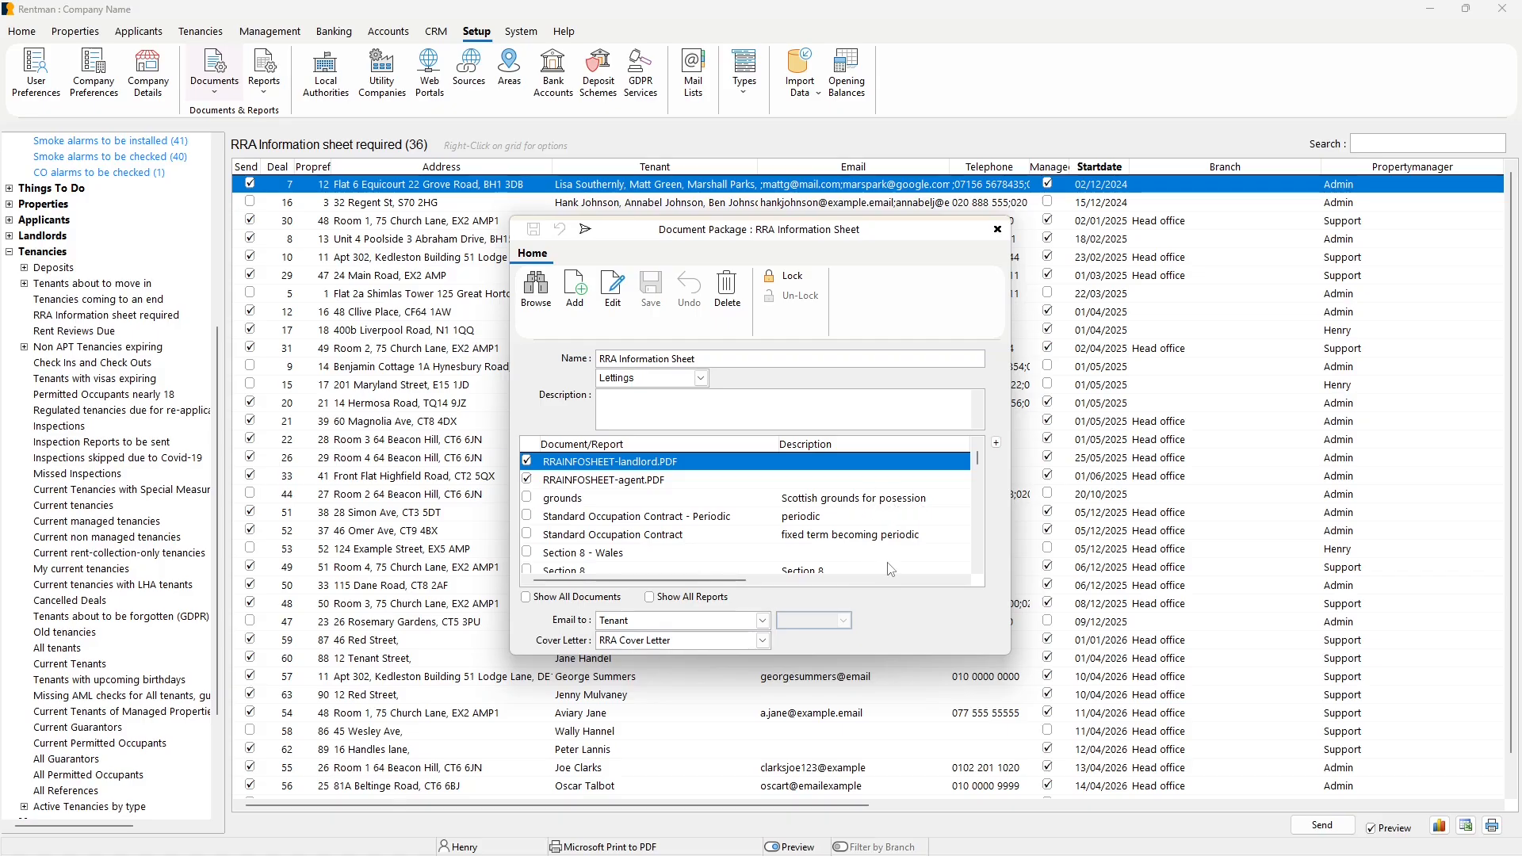
pyautogui.click(997, 229)
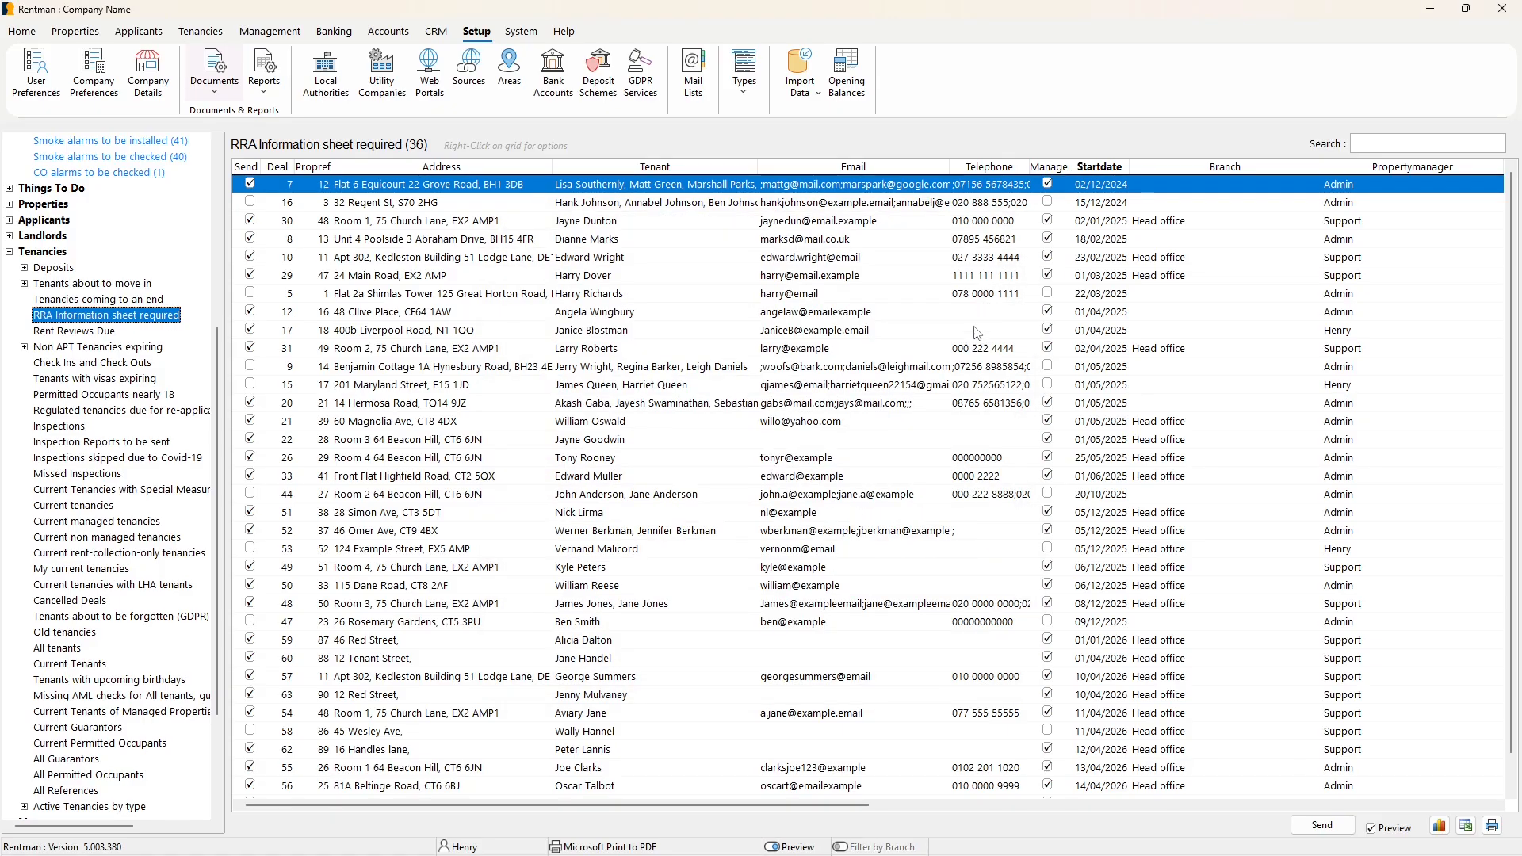
# Reload the list of tenancies requiring the RRA Information Sheet and view the sending options for the marked tenancies.
pyautogui.click(929, 424)
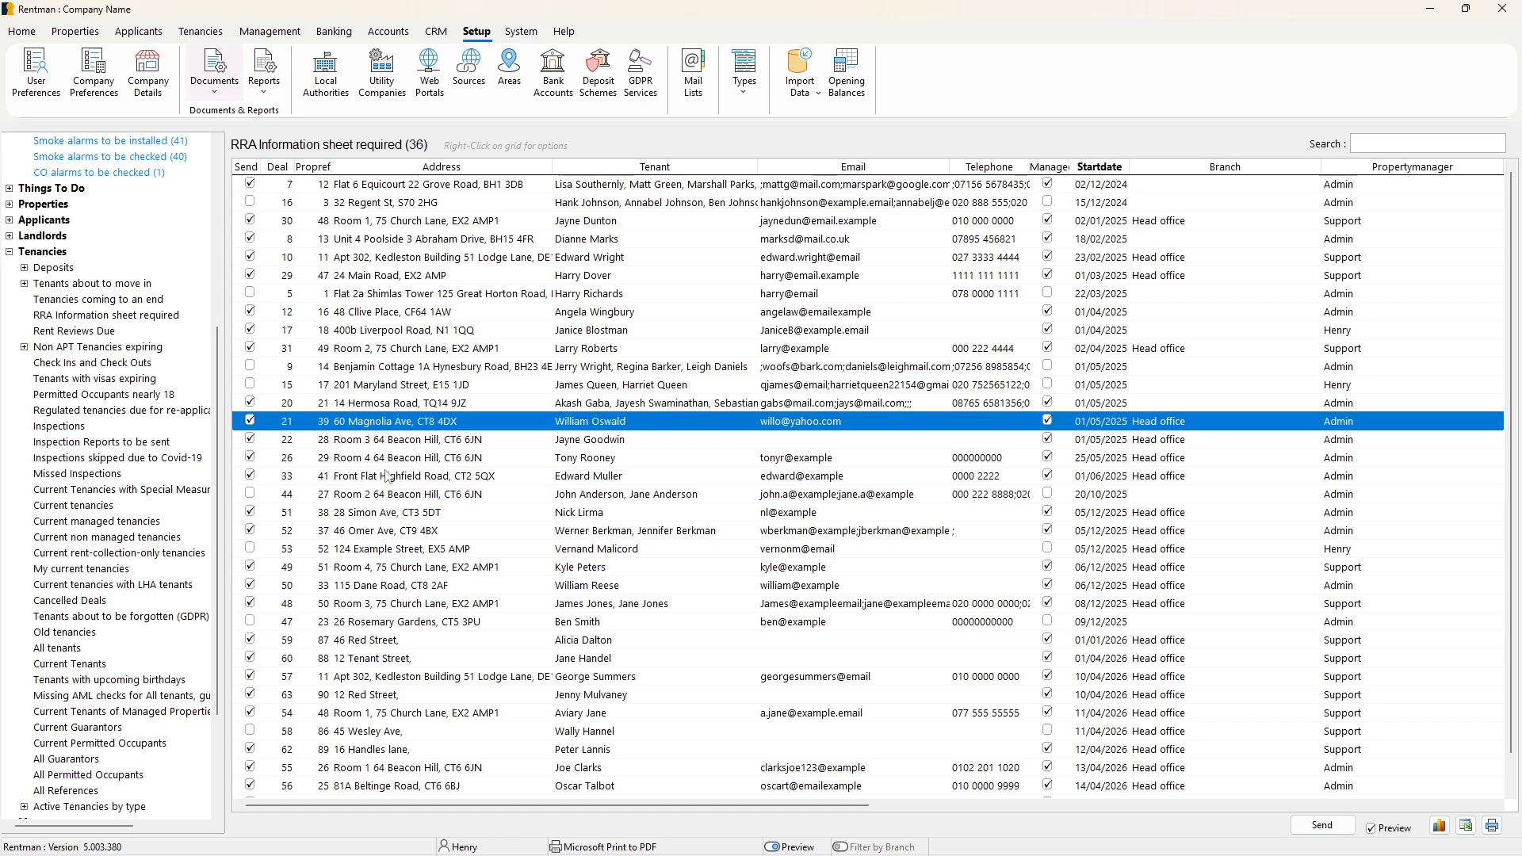
pyautogui.scroll(6, 30, 485)
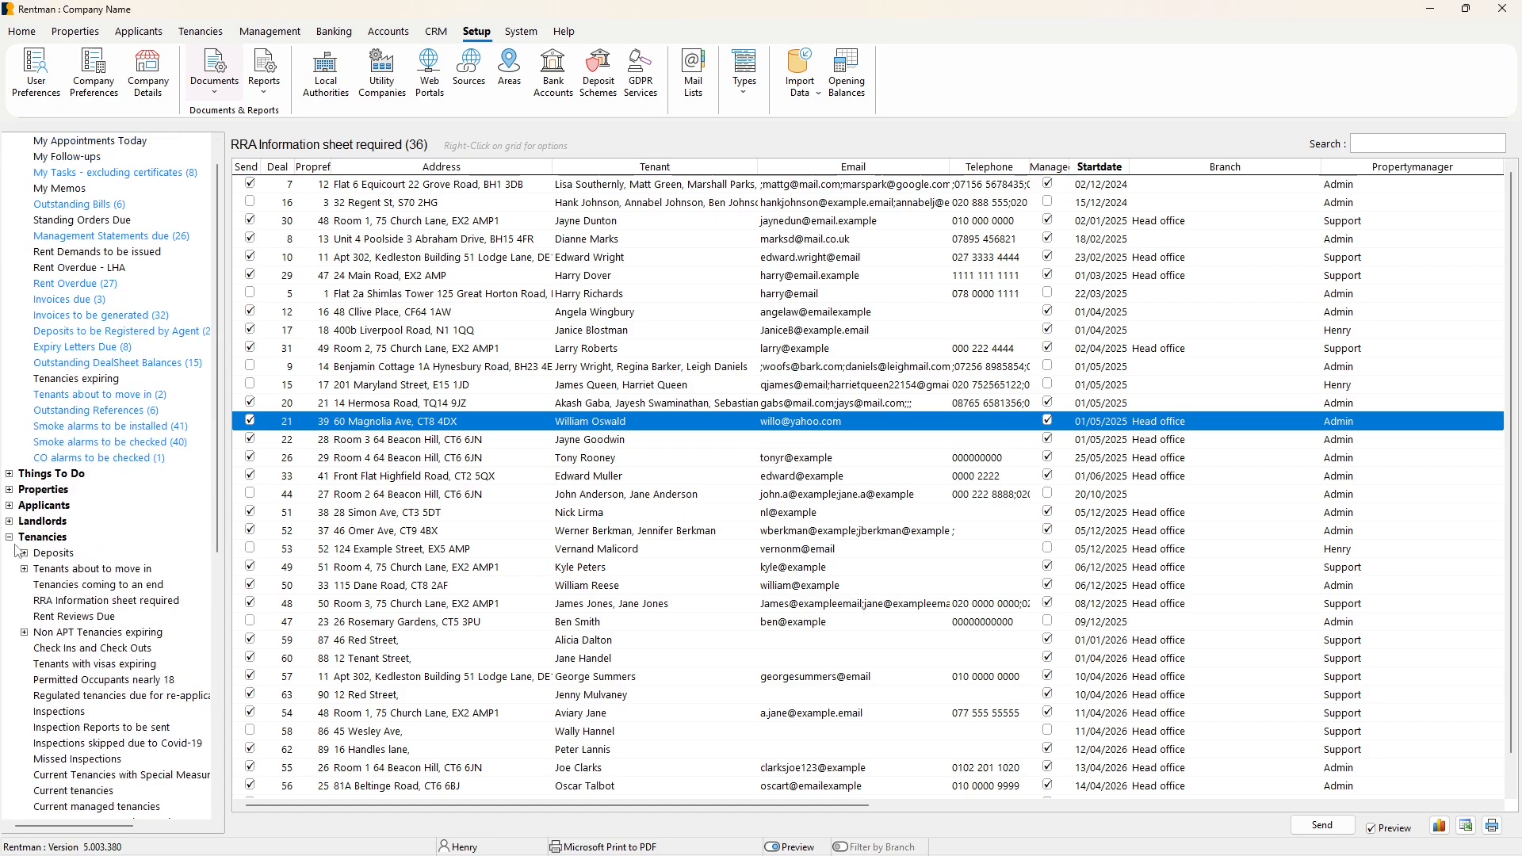
pyautogui.click(70, 602)
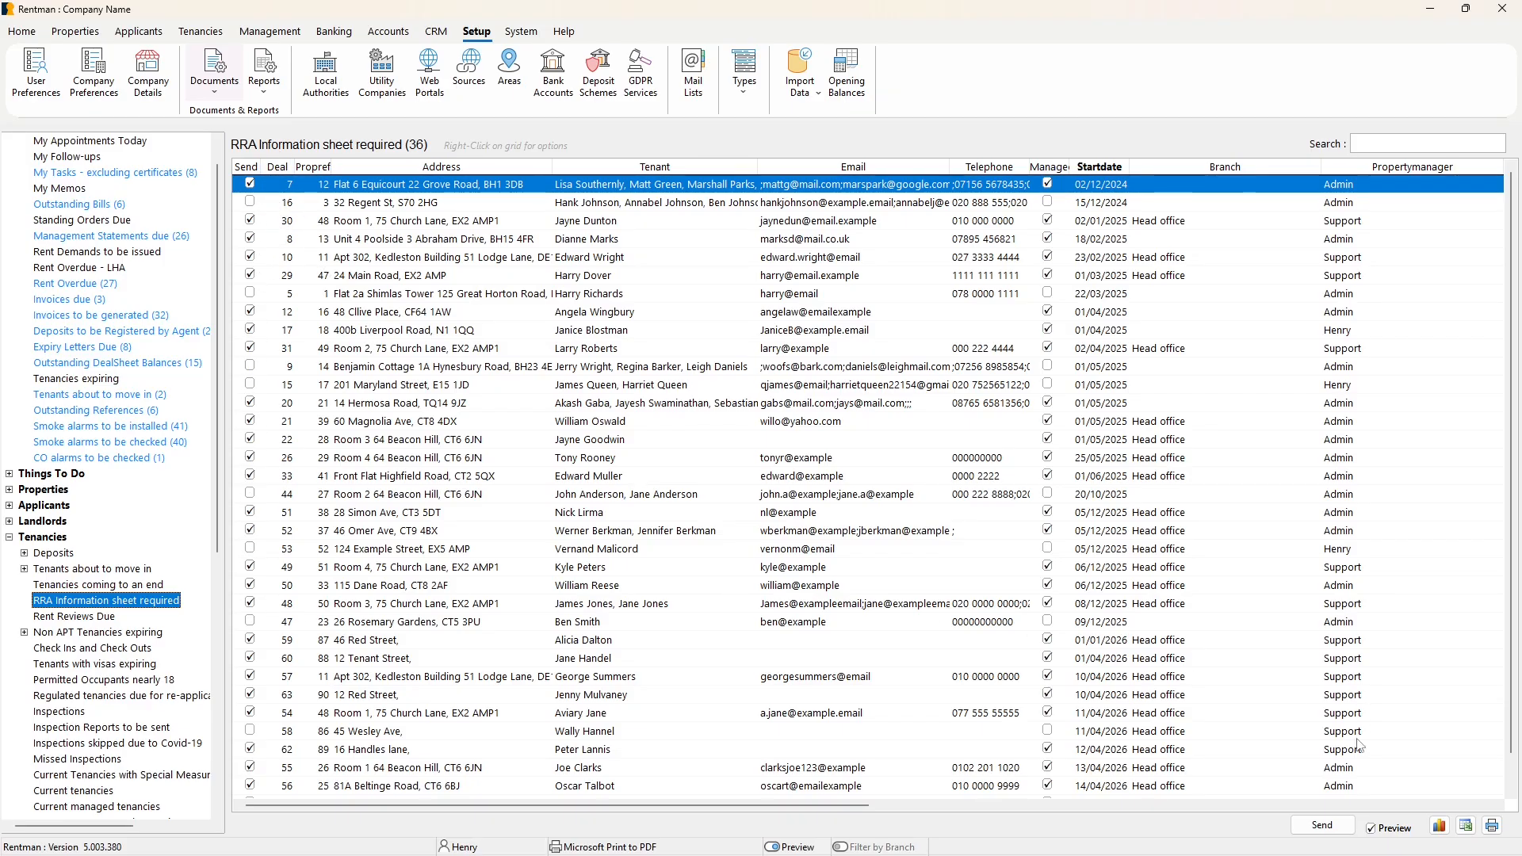
pyautogui.click(1372, 829)
pyautogui.click(1304, 827)
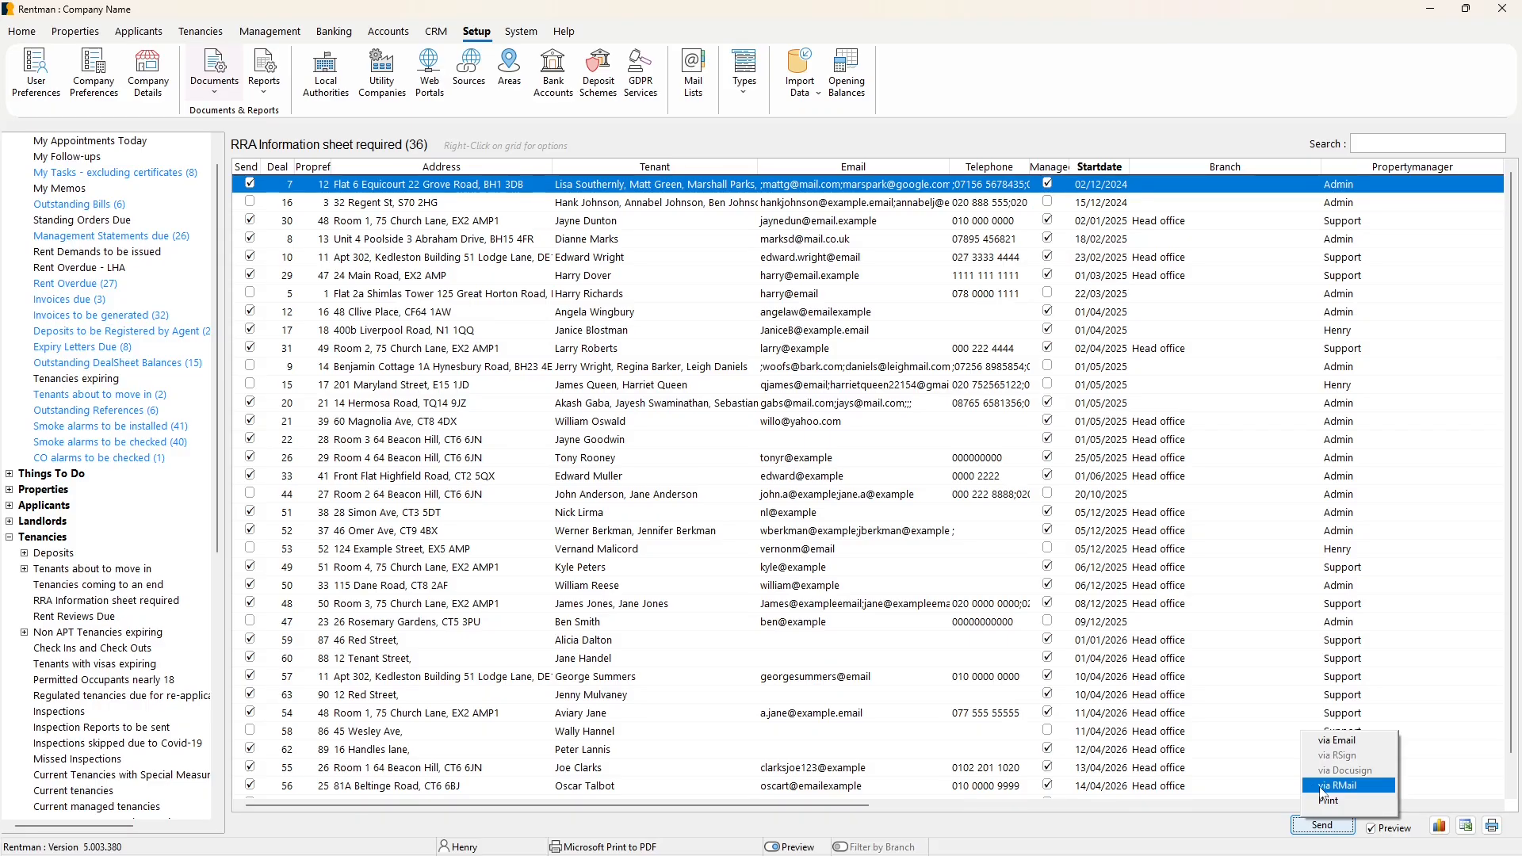
# Dismiss the sending options without sending, and return to the company's welcome page.
pyautogui.click(1200, 829)
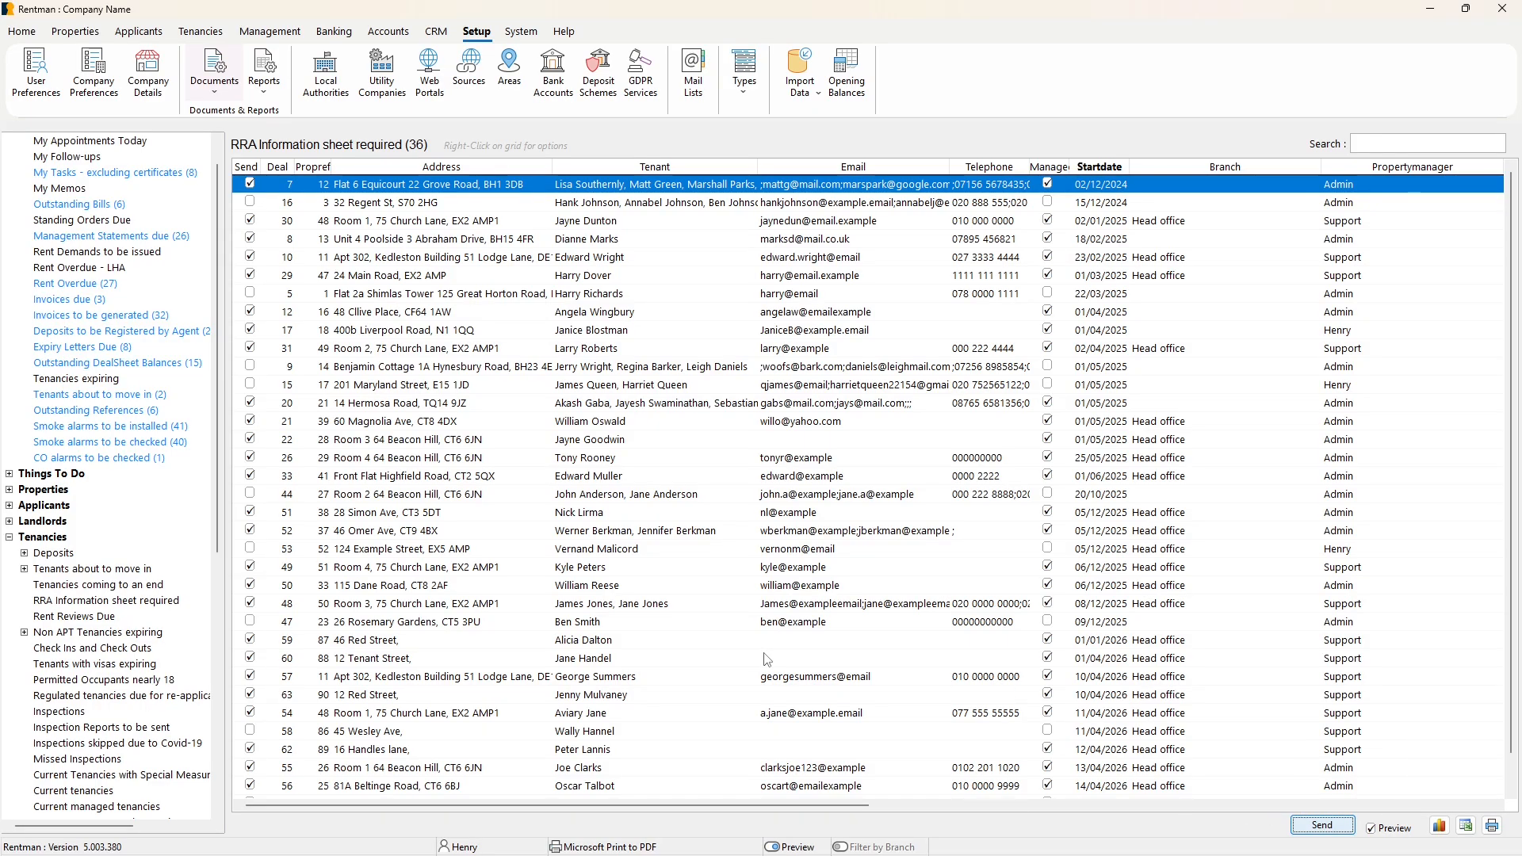
pyautogui.scroll(2, 196, 435)
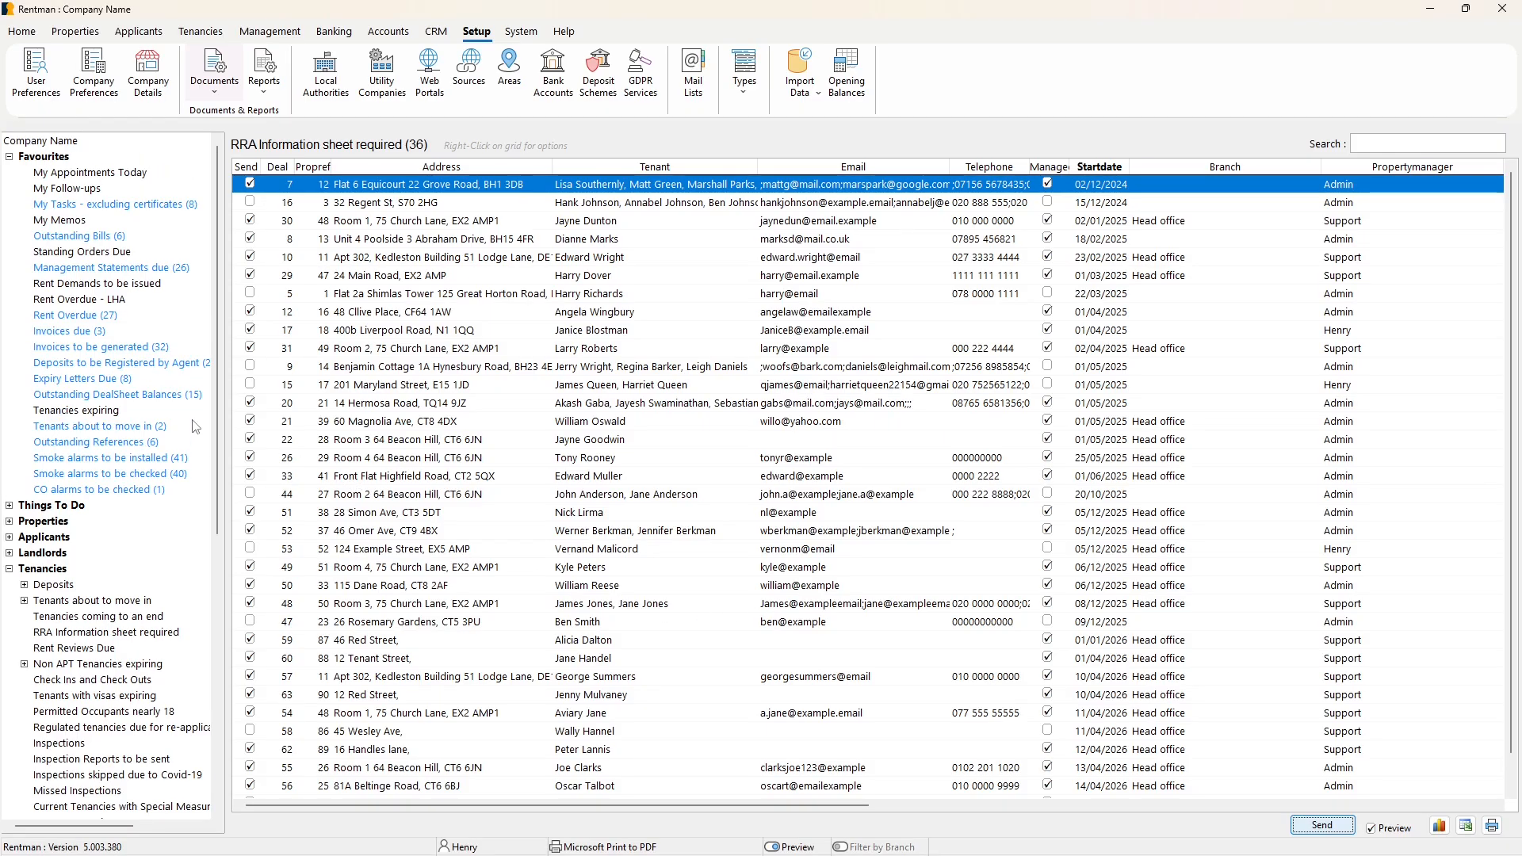
pyautogui.click(70, 143)
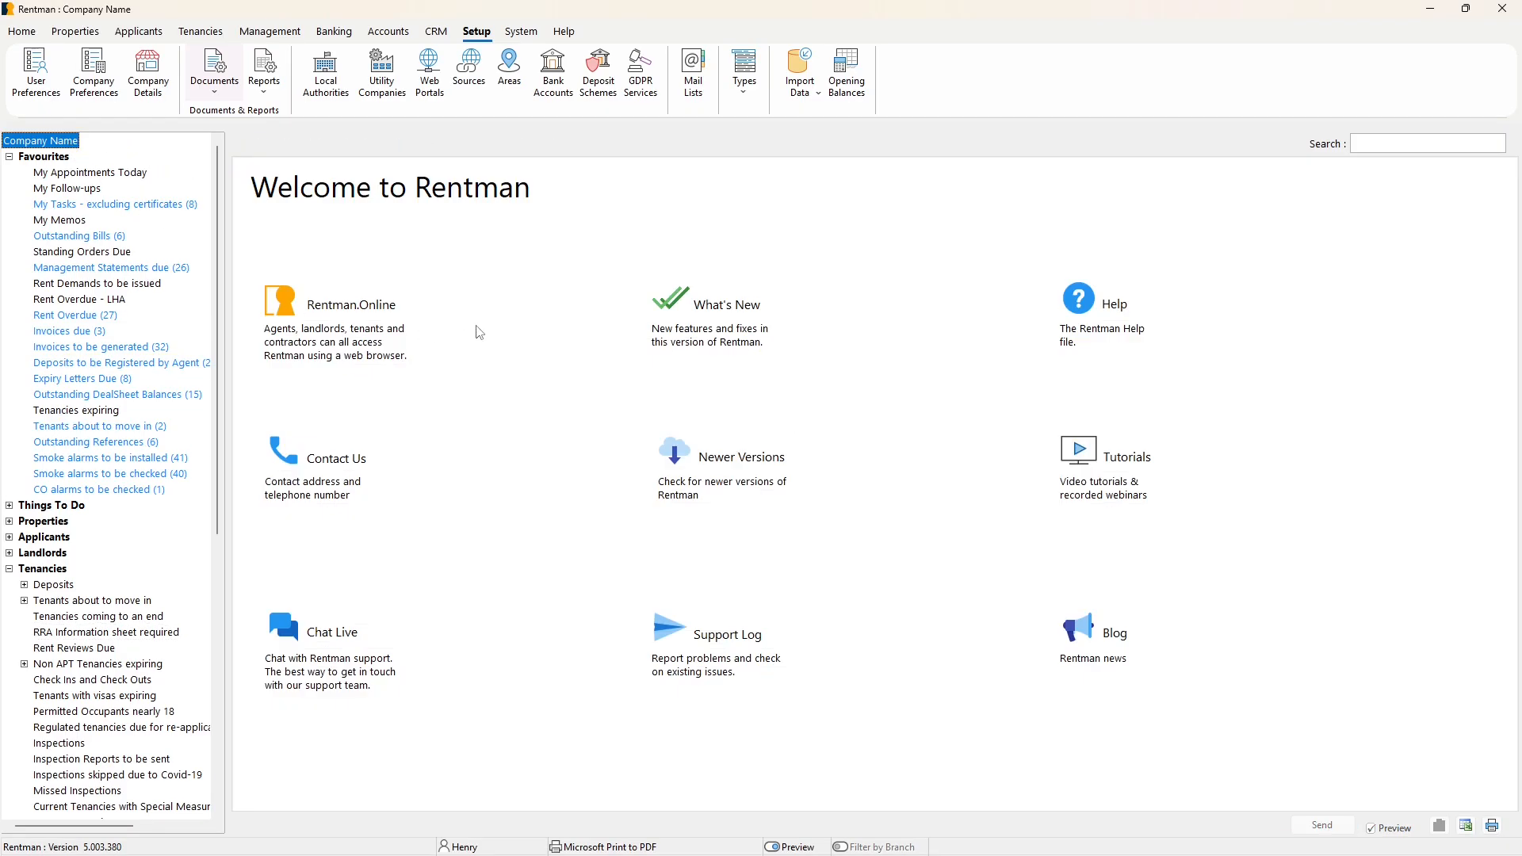